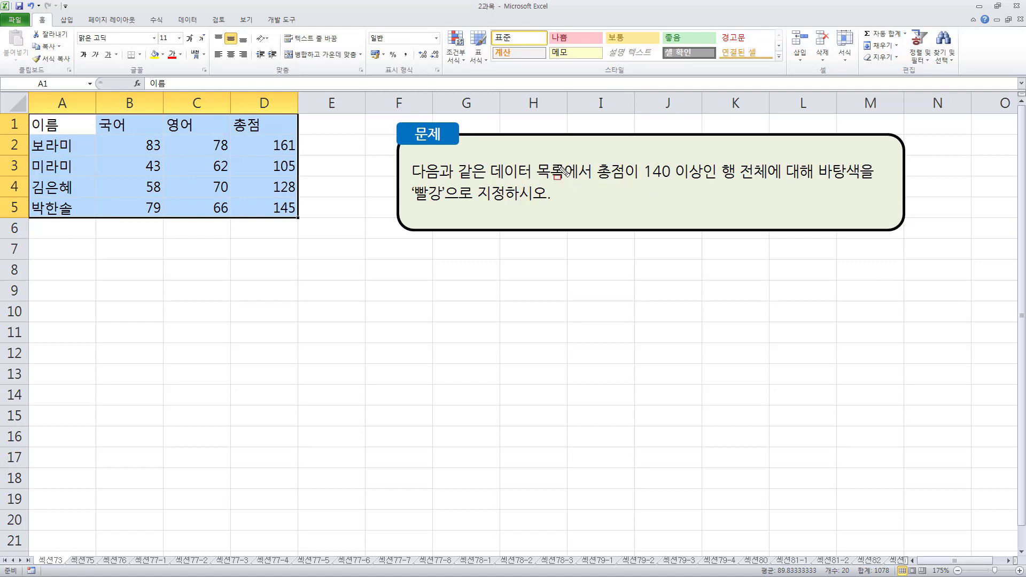
drag(233, 112, 276, 132)
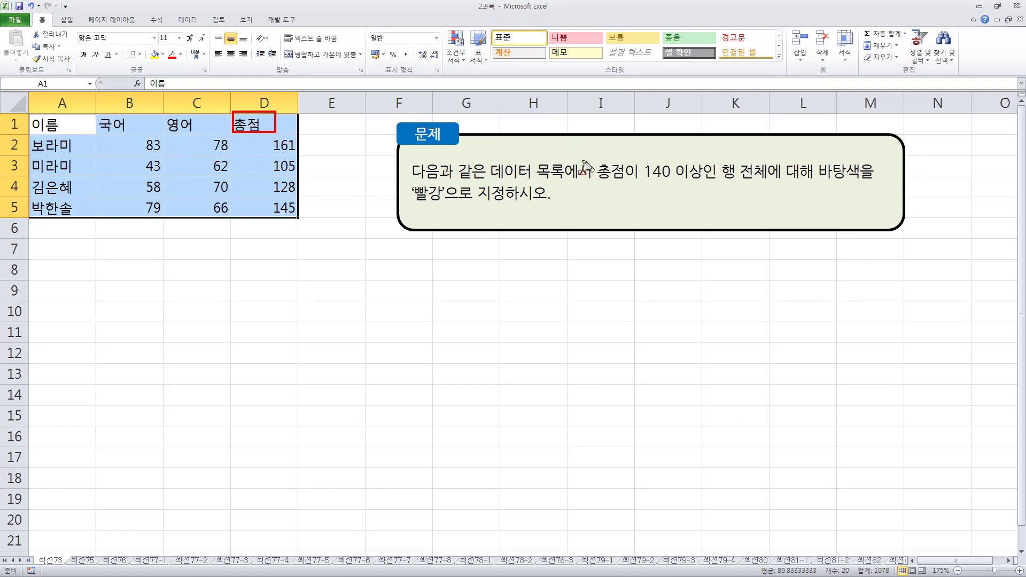
mouse_move(588, 153)
mouse_down()
mouse_move(618, 189)
mouse_move(706, 190)
mouse_up()
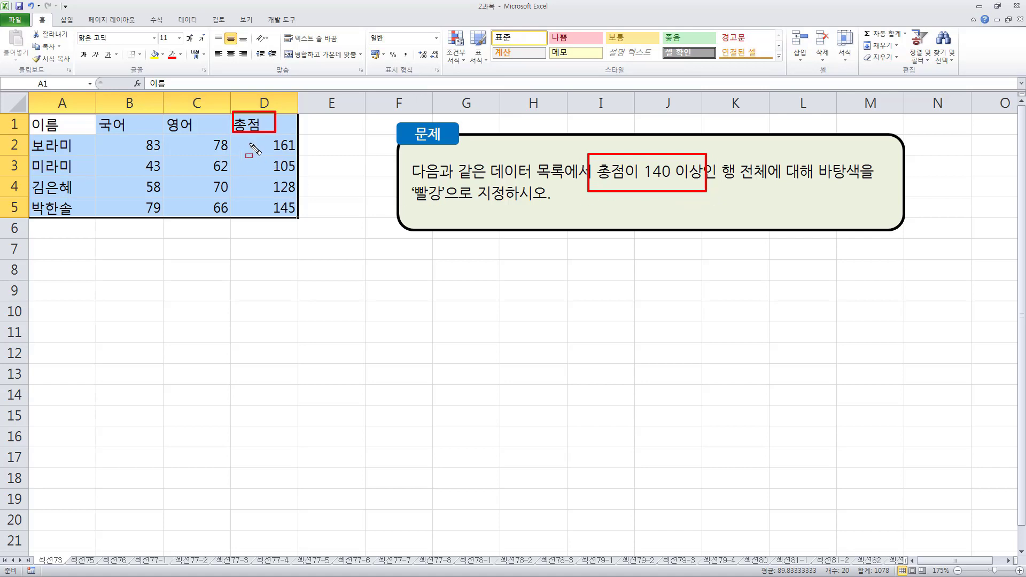
drag(252, 143, 304, 153)
drag(250, 202, 300, 213)
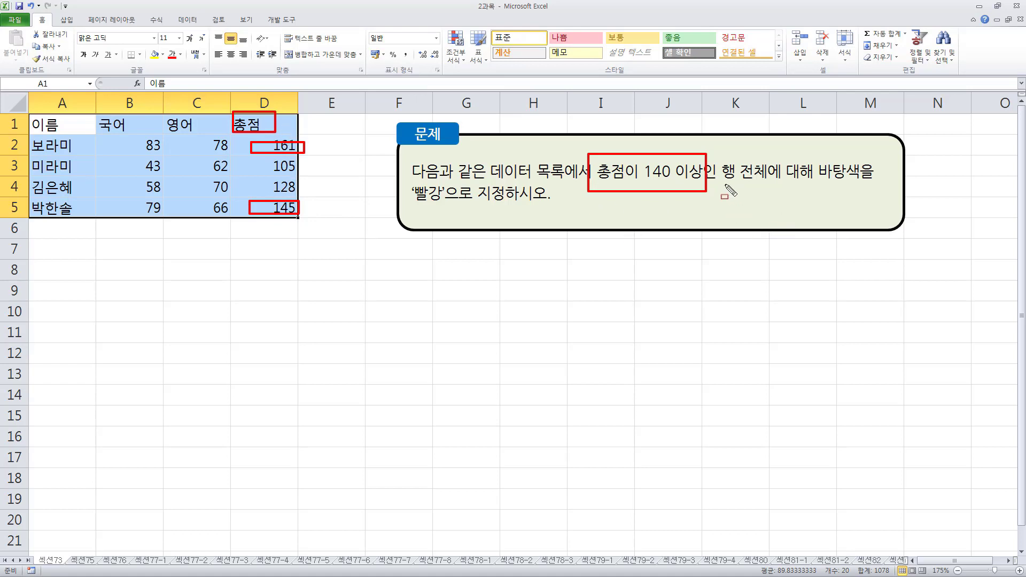
drag(725, 185, 772, 185)
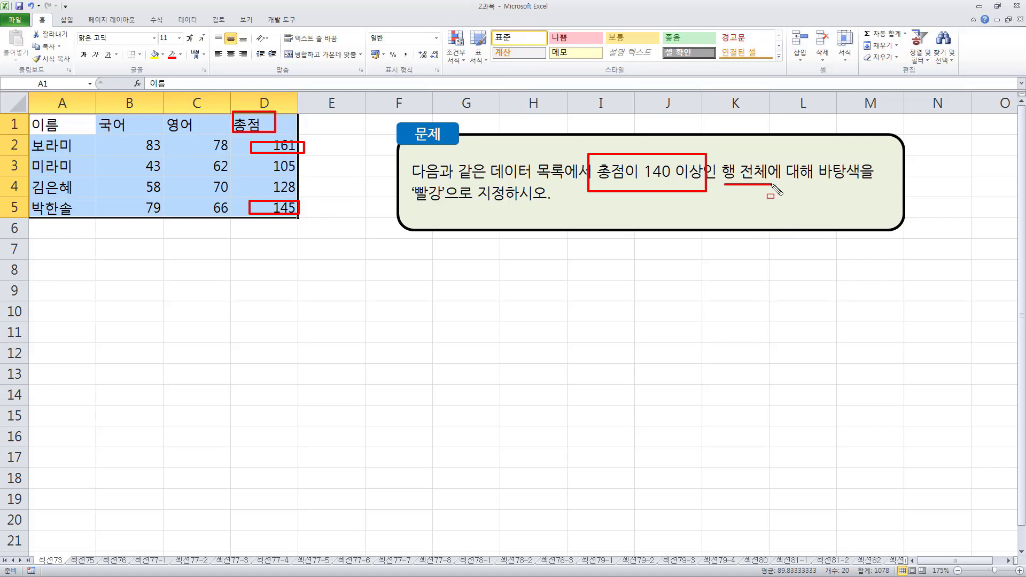
click(823, 183)
drag(407, 209, 550, 214)
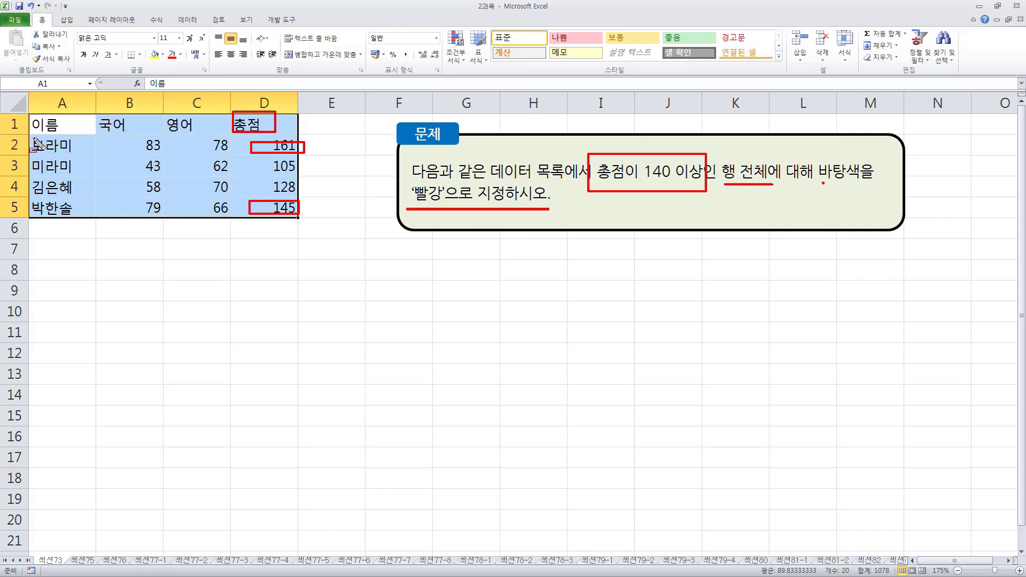
mouse_move(33, 139)
mouse_down()
mouse_move(115, 159)
mouse_move(304, 155)
mouse_up()
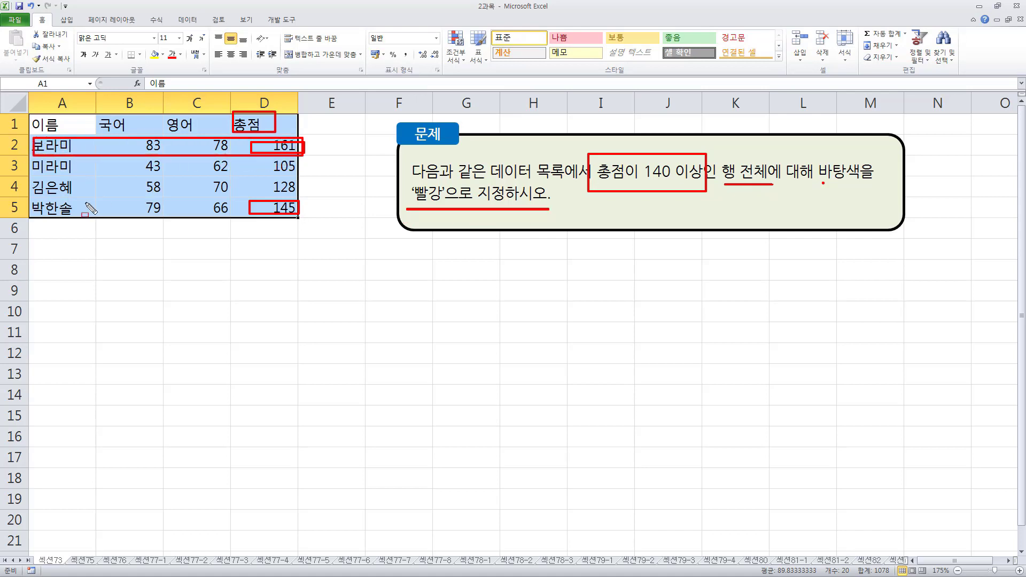
mouse_move(32, 196)
mouse_down()
mouse_move(227, 220)
mouse_move(300, 218)
mouse_up()
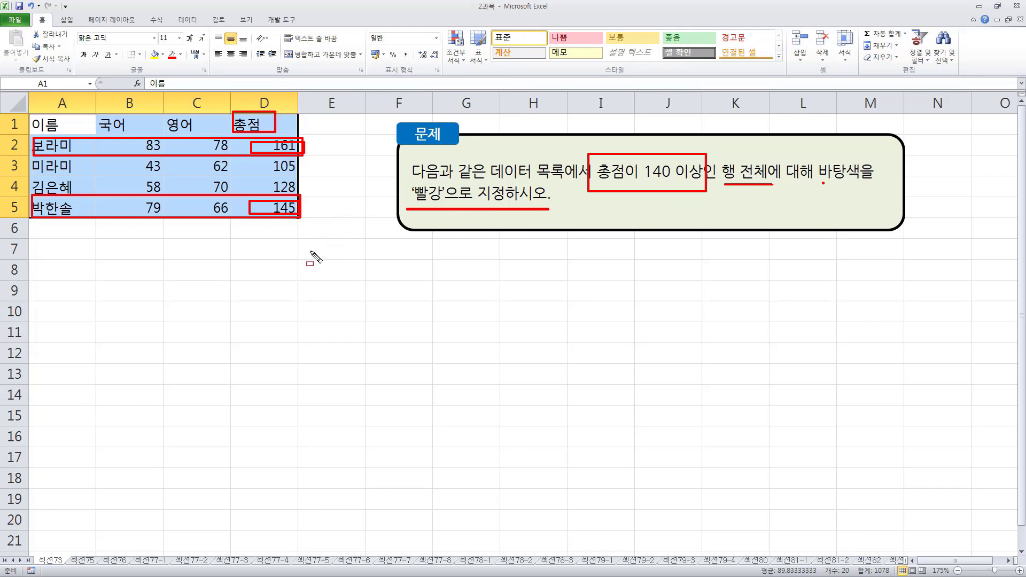
key(Escape)
click(345, 250)
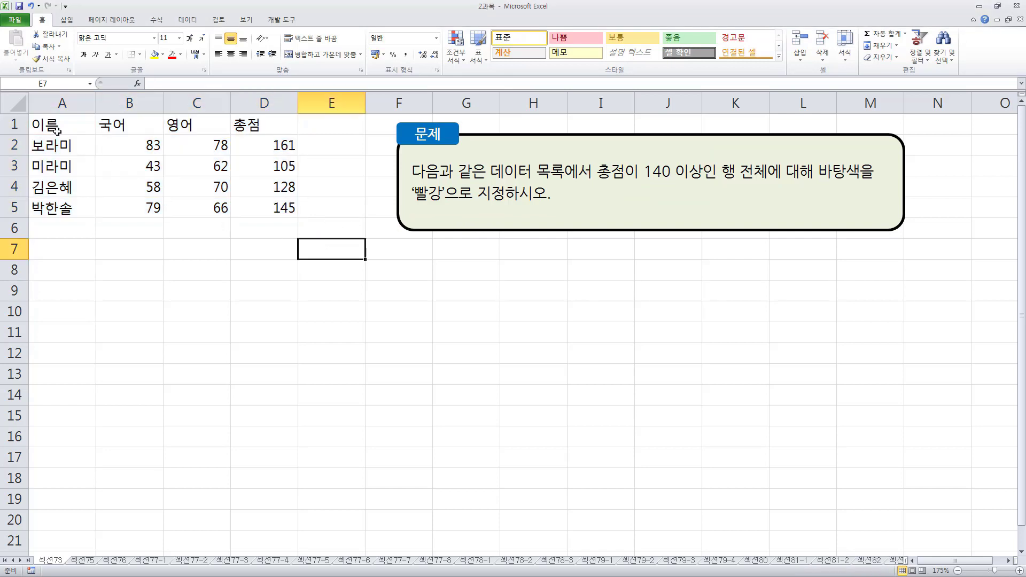
Step: Select the score data in A2:D5, leaving out the header row
drag(57, 151, 273, 211)
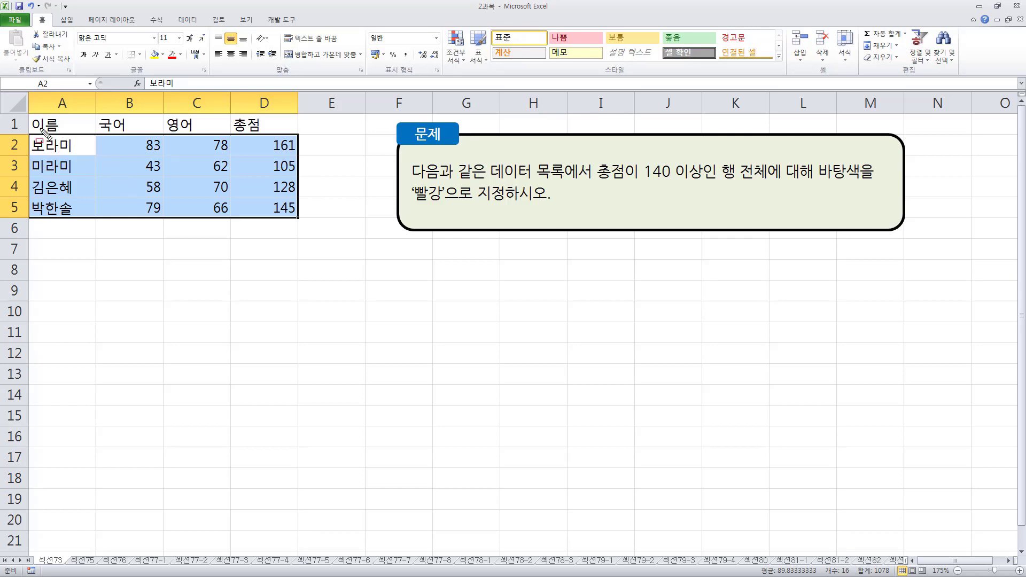
mouse_move(34, 117)
mouse_down()
mouse_move(67, 130)
mouse_move(270, 130)
mouse_up()
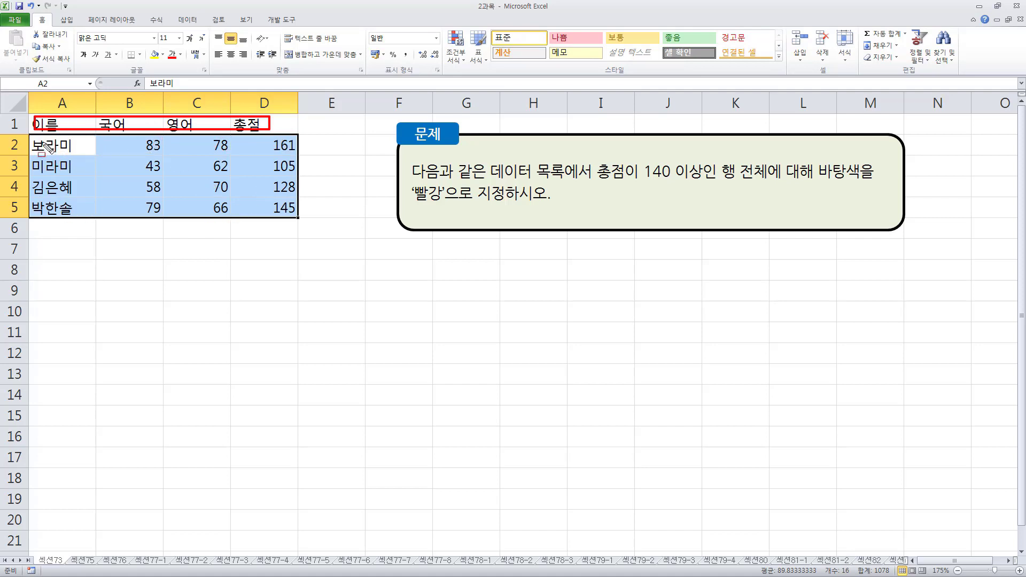
mouse_move(592, 154)
mouse_down()
mouse_move(615, 183)
mouse_move(700, 186)
mouse_up()
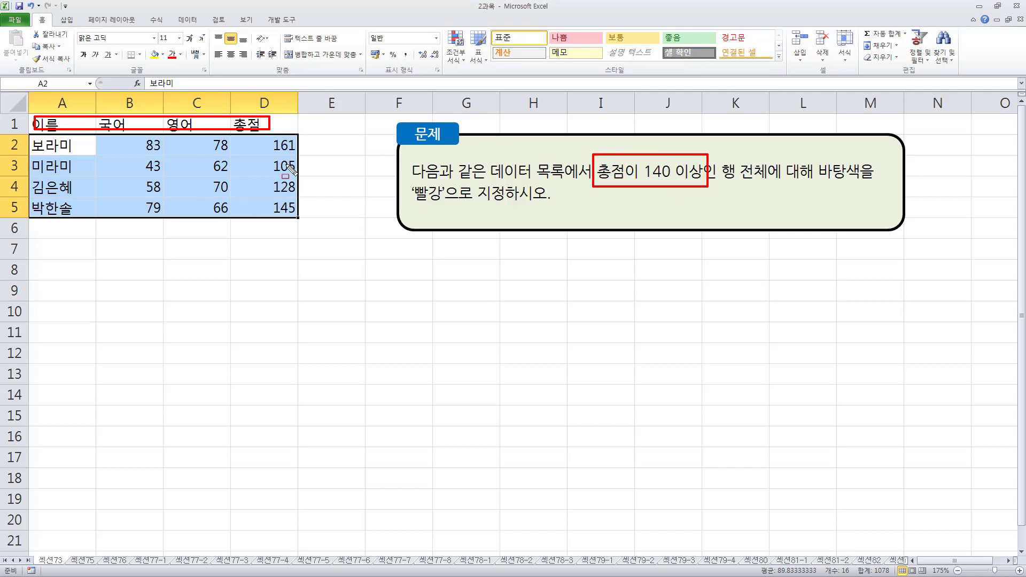
key(Escape)
key(ctrl+shift+End)
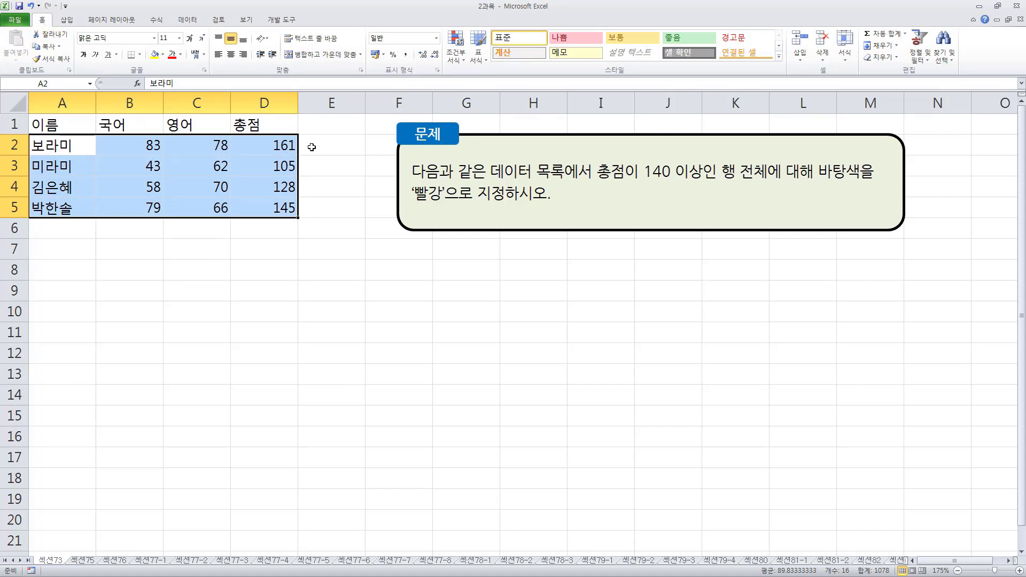
Step: Examine the preset conditional formatting categories for the selection, previewing green data bars and color scales without applying any
drag(33, 12, 50, 27)
drag(583, 61, 645, 80)
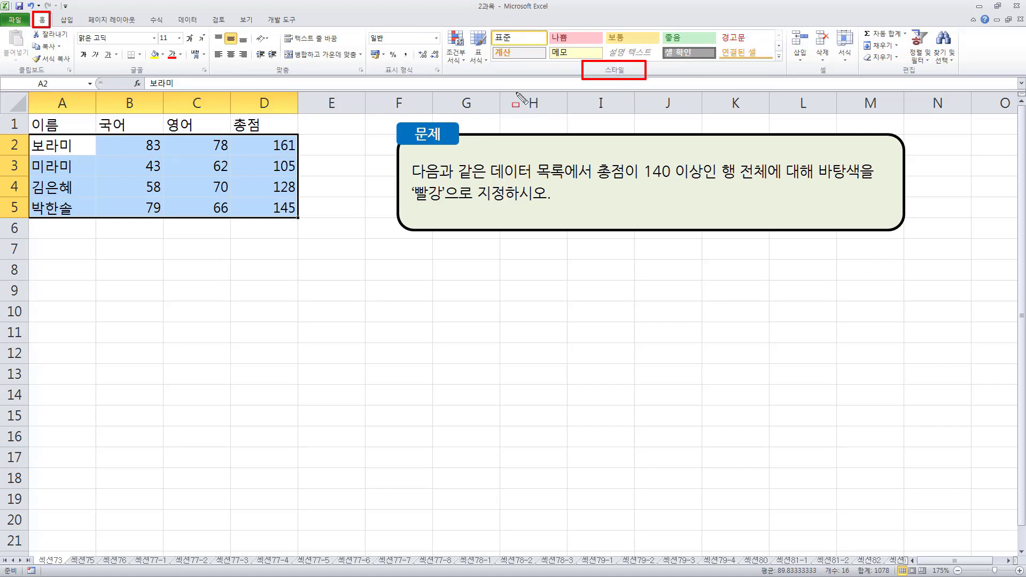
drag(438, 23, 475, 76)
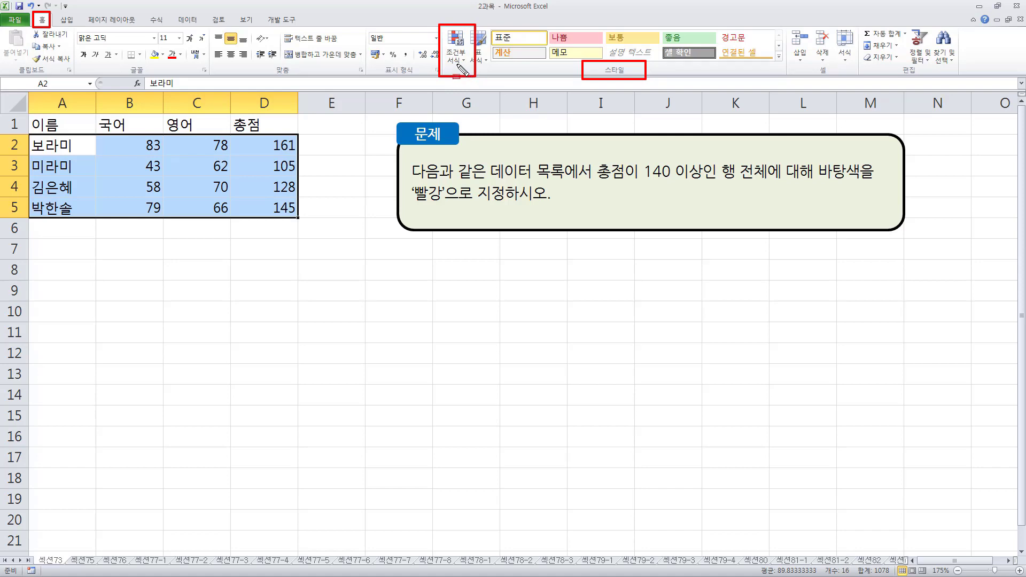
click(459, 59)
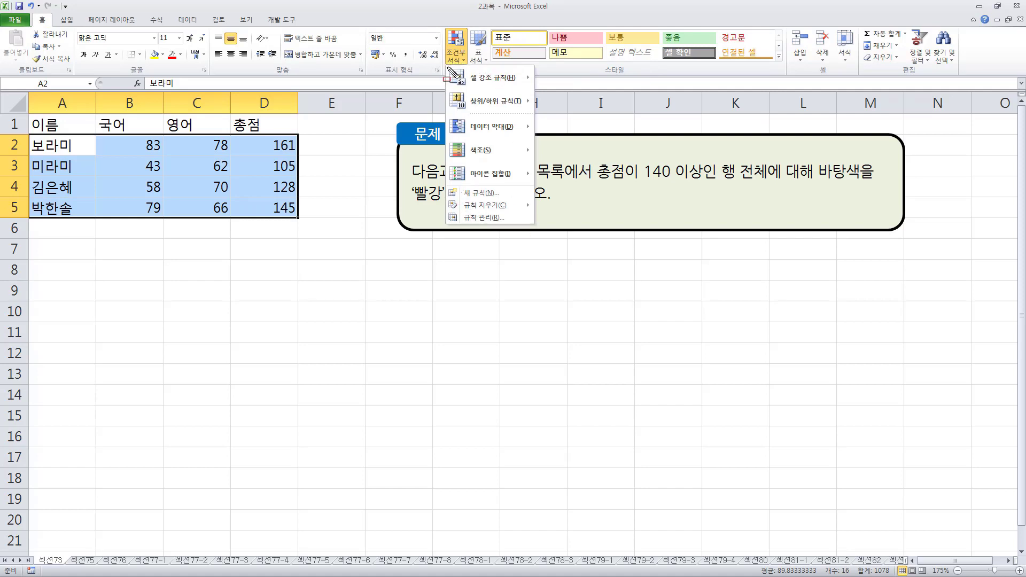
mouse_move(448, 66)
mouse_down()
mouse_move(478, 165)
mouse_move(546, 197)
mouse_move(535, 185)
mouse_up()
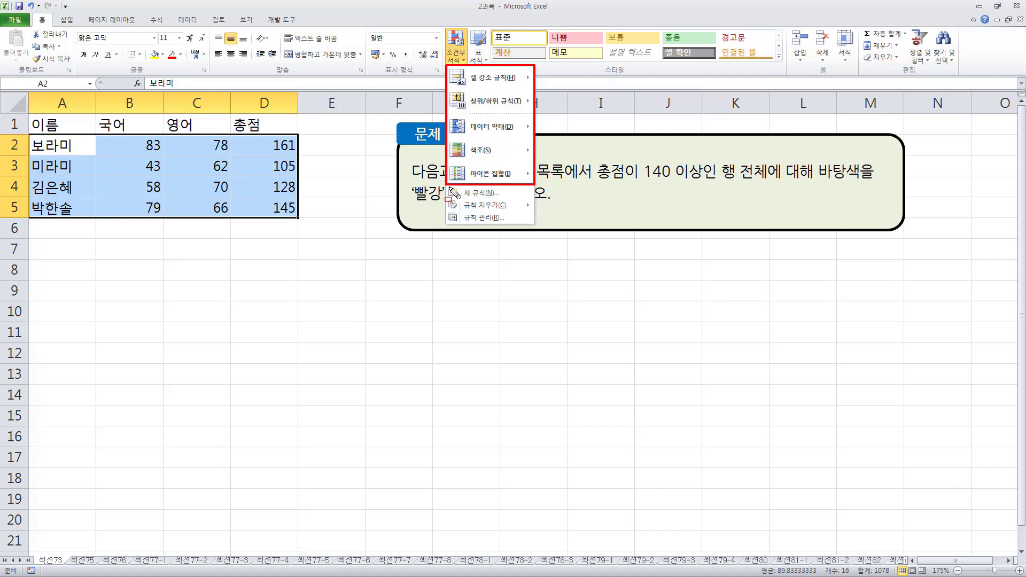
mouse_move(440, 185)
mouse_down()
mouse_move(460, 201)
mouse_move(548, 201)
mouse_up()
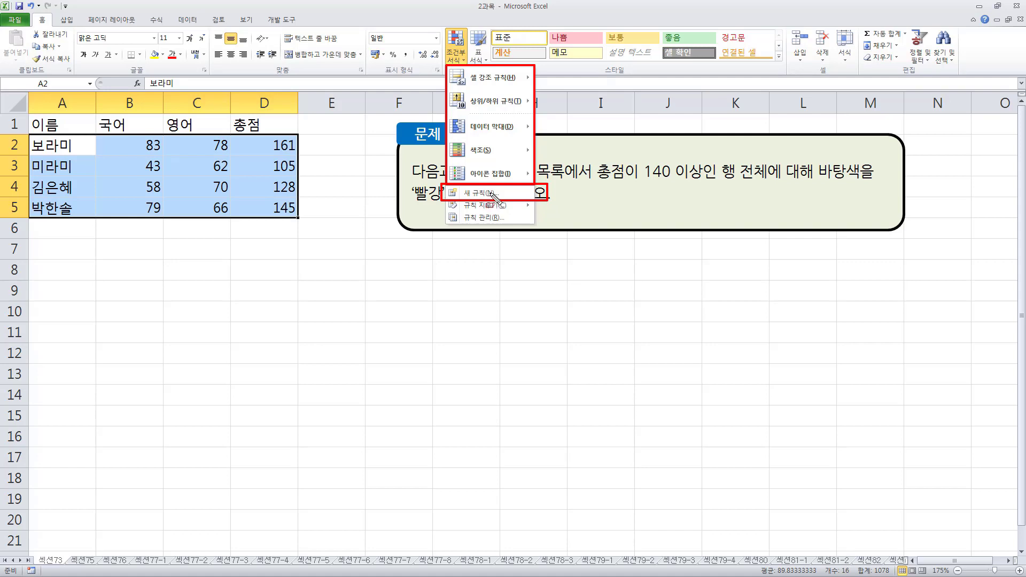
mouse_move(484, 84)
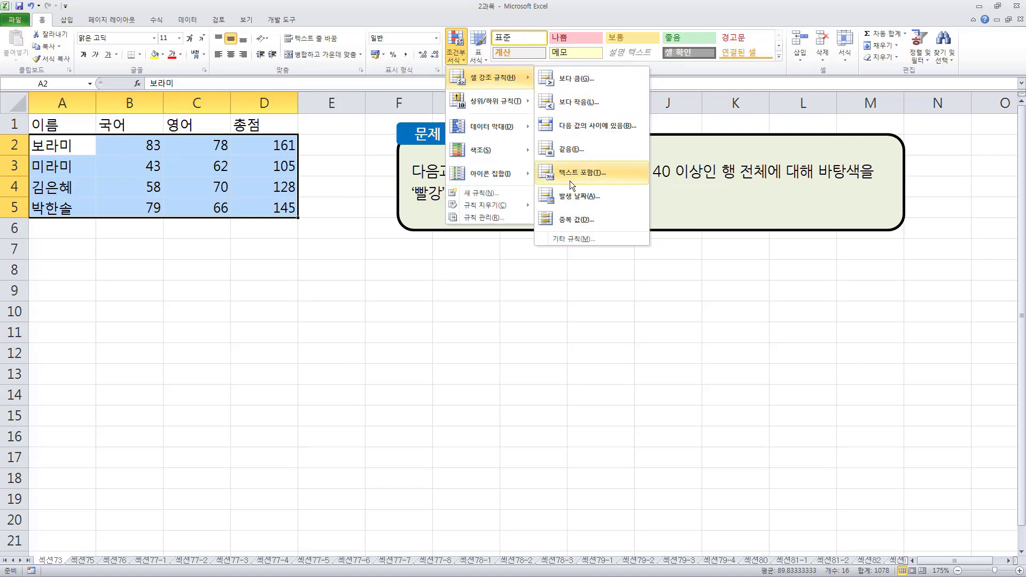
mouse_move(509, 101)
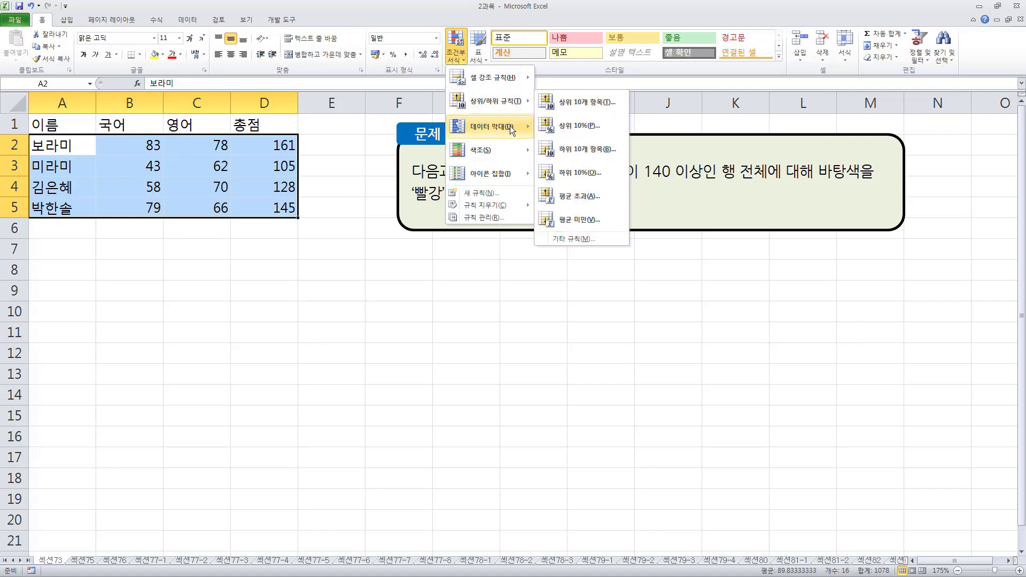
mouse_move(504, 130)
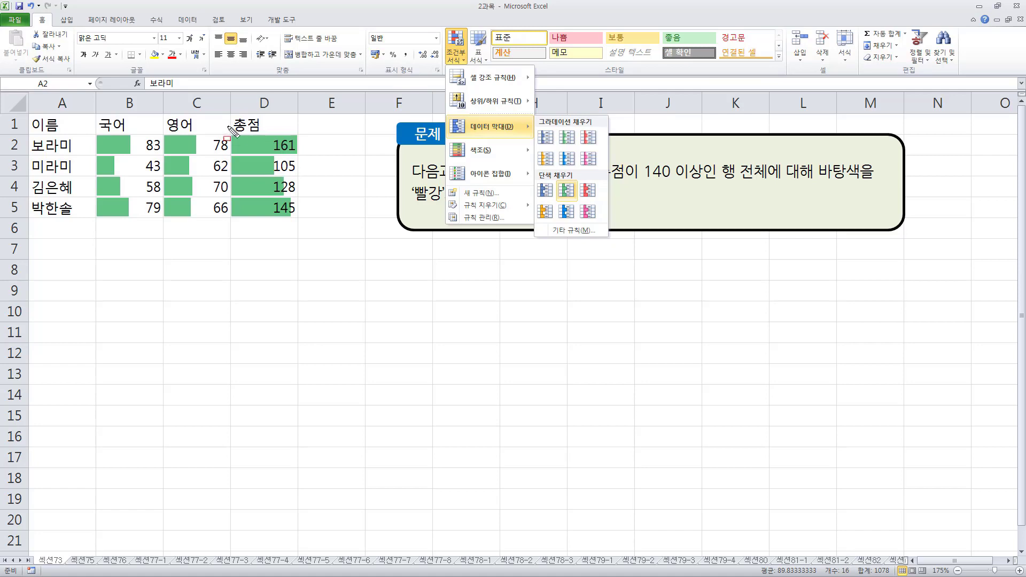
drag(232, 134, 300, 154)
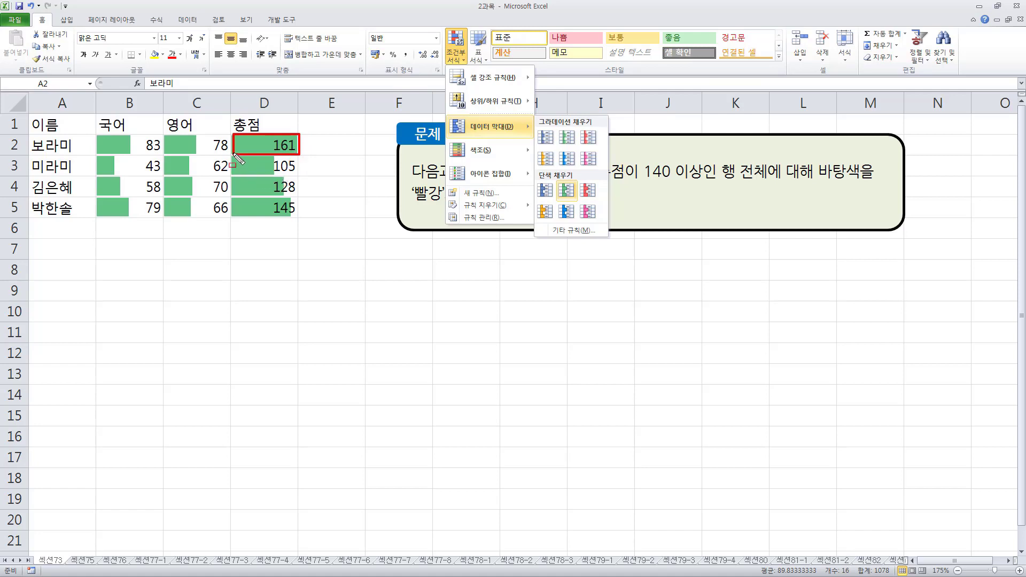
mouse_move(233, 156)
mouse_down()
mouse_move(248, 177)
mouse_move(301, 177)
mouse_up()
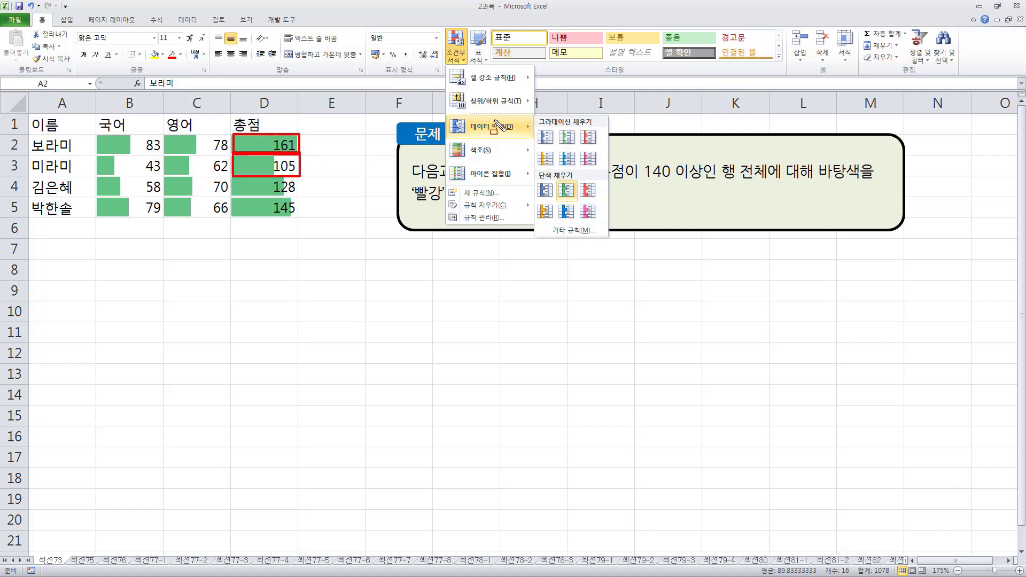
key(Escape)
click(456, 54)
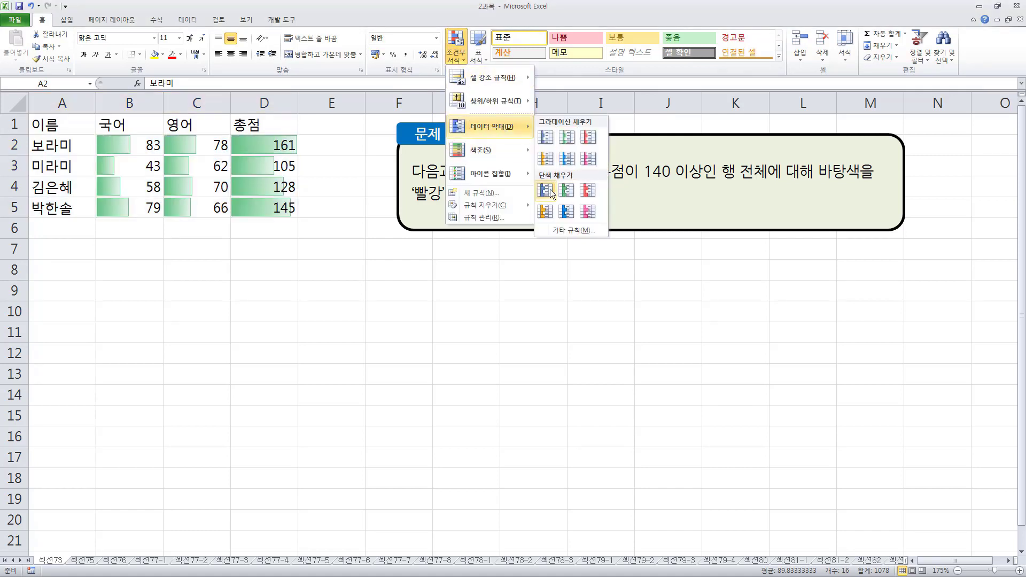
mouse_move(486, 153)
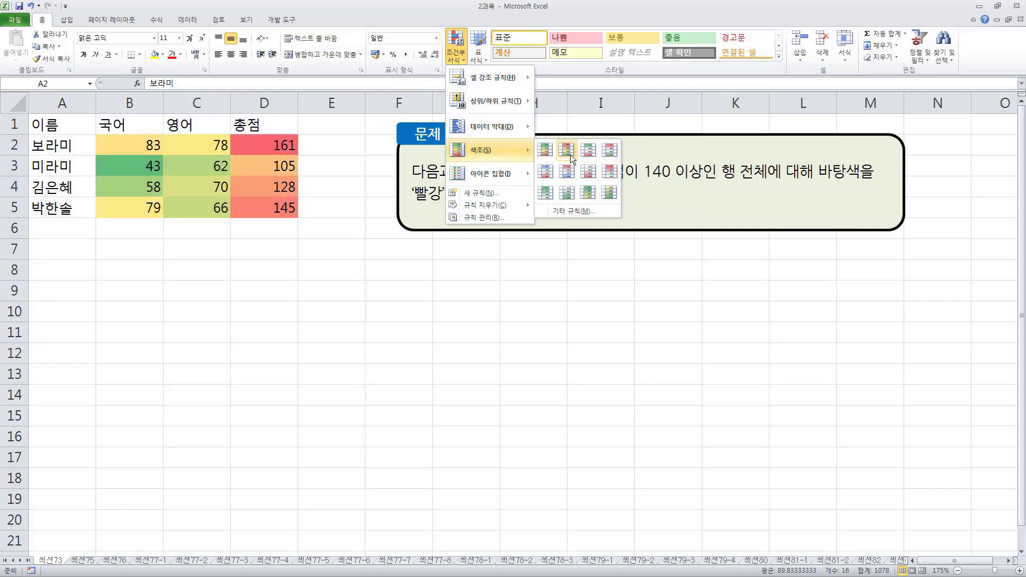
mouse_move(483, 174)
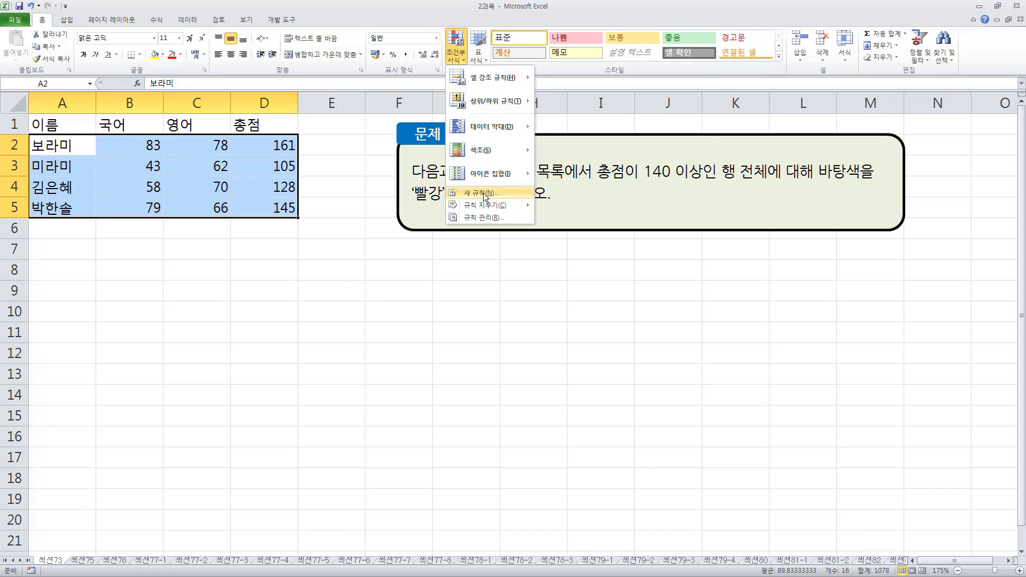
Step: Start a new conditional formatting rule for the selected data and move its dialog clear of the table
click(483, 193)
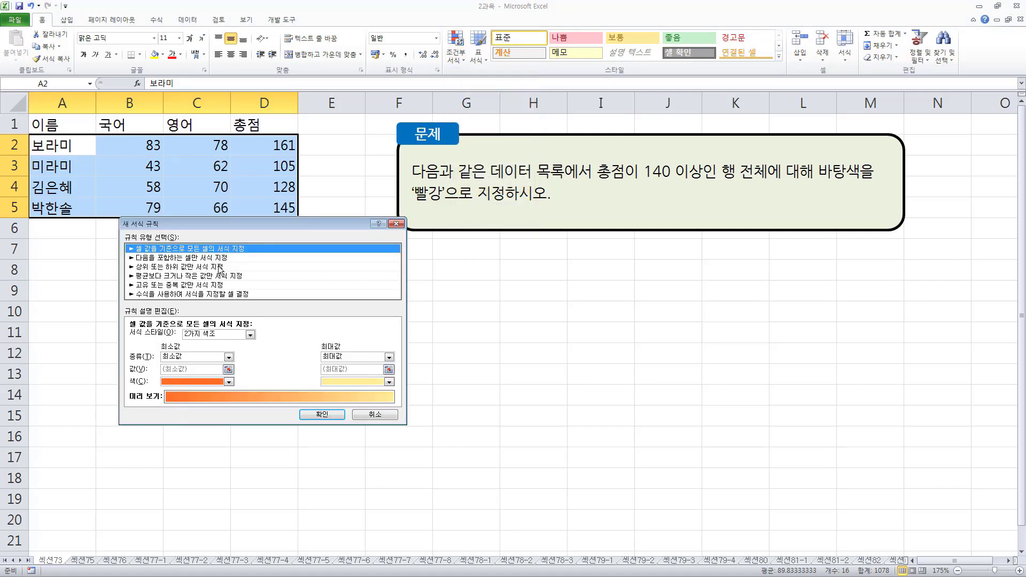
drag(189, 227, 233, 241)
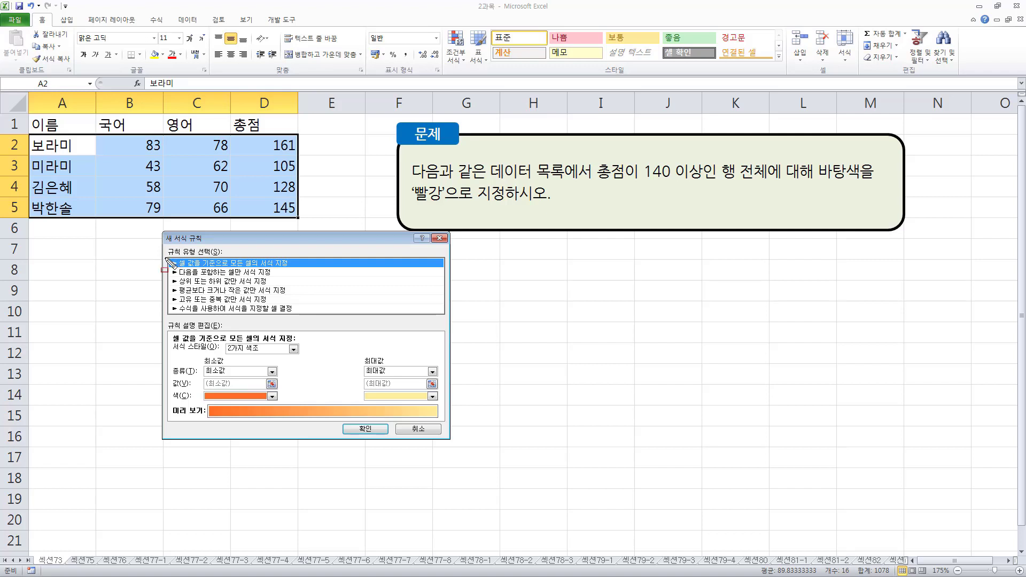
drag(166, 257, 207, 267)
drag(242, 271, 303, 275)
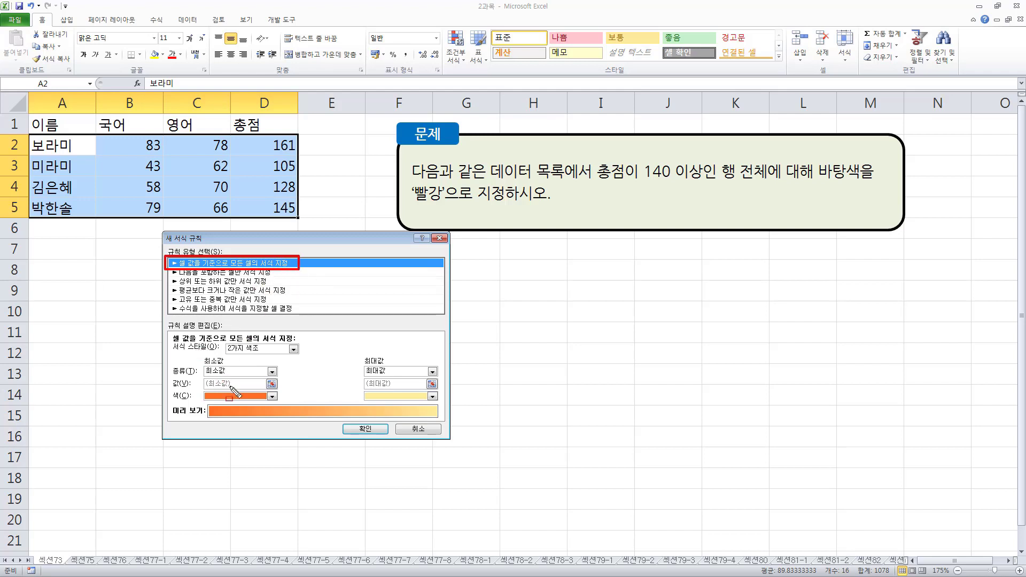
drag(193, 354, 235, 368)
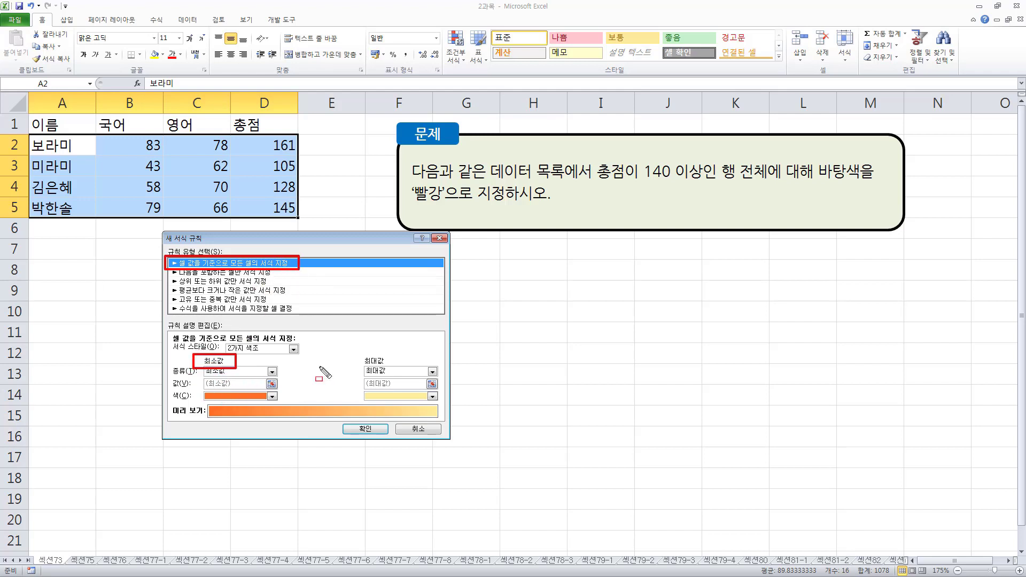
drag(357, 351, 393, 369)
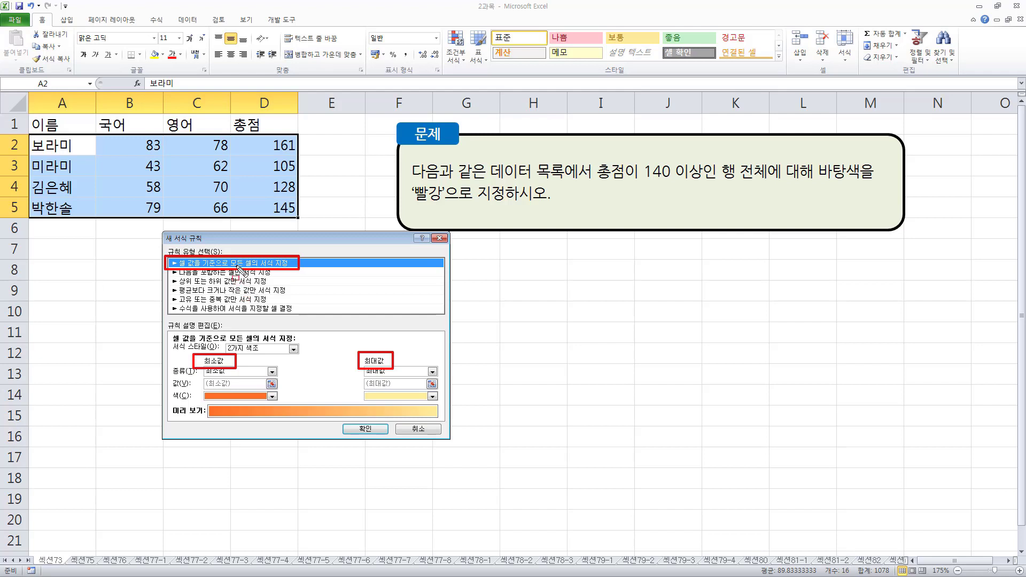
drag(244, 362, 238, 365)
drag(165, 268, 272, 276)
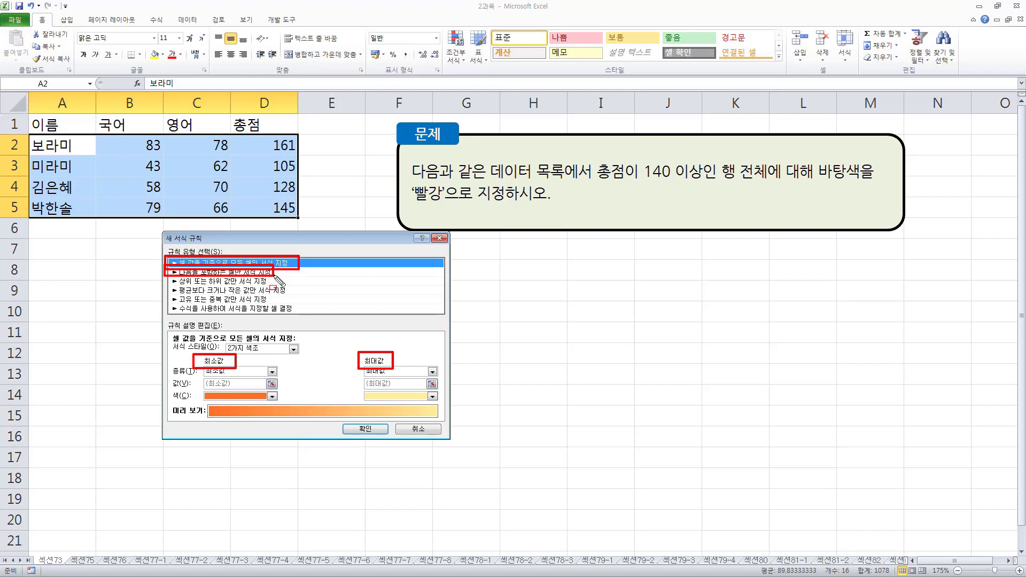
drag(165, 276, 269, 286)
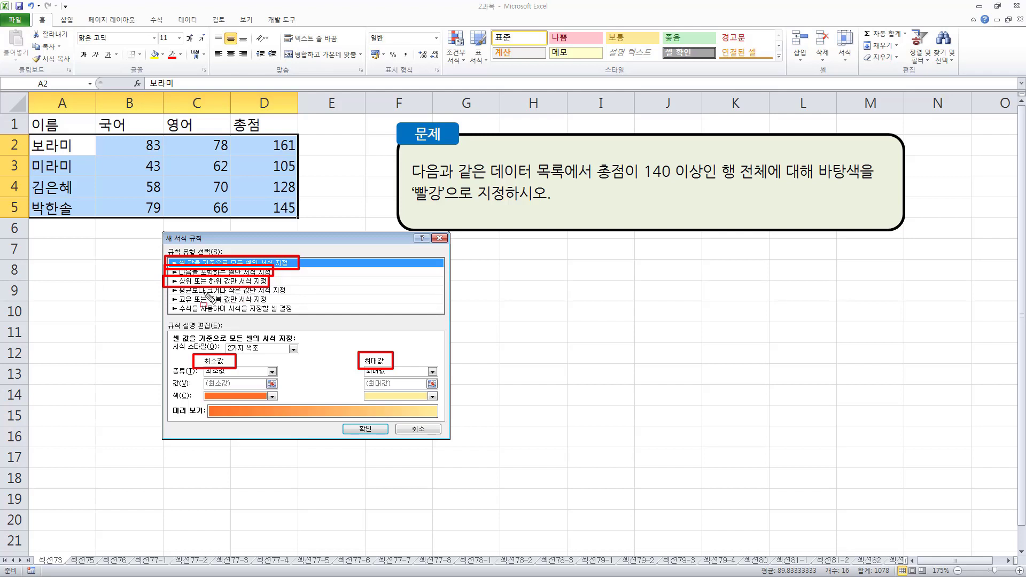
mouse_move(173, 293)
mouse_down()
mouse_move(163, 293)
mouse_move(292, 297)
mouse_up()
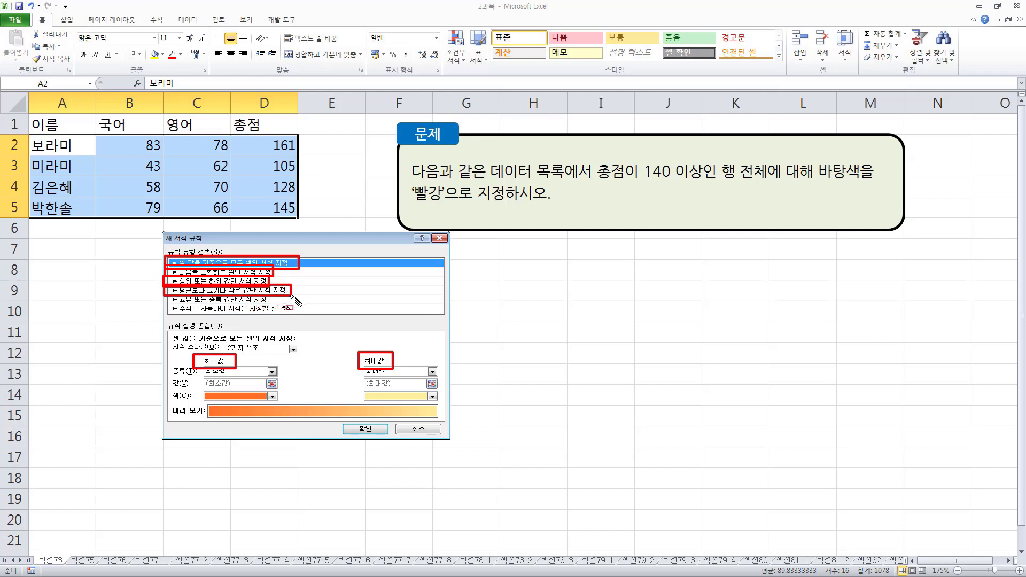
Step: Examine the conditions offered by the above-or-below-average rule type and the unique-or-duplicate-values rule type, without changing them
click(283, 292)
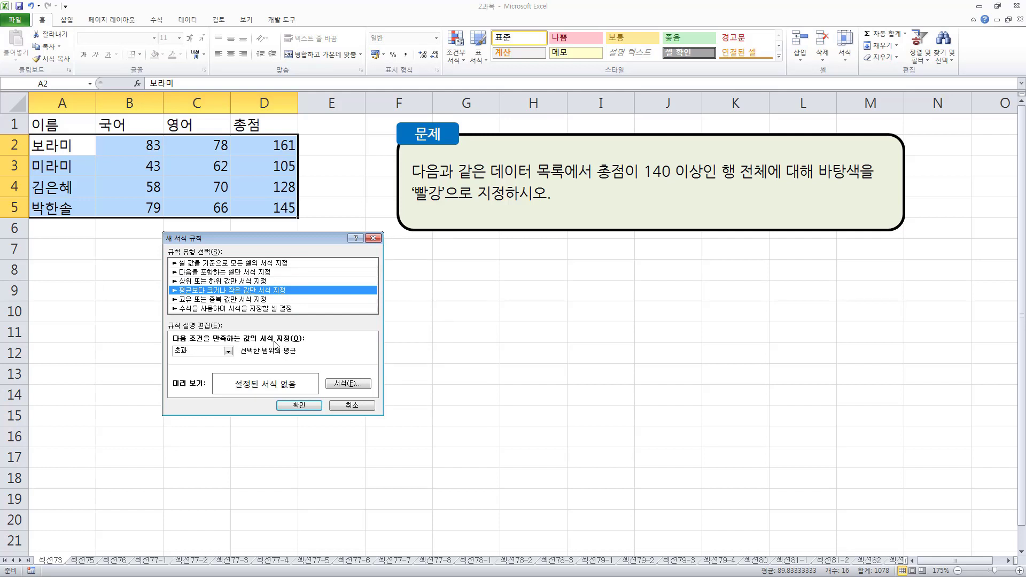
click(229, 352)
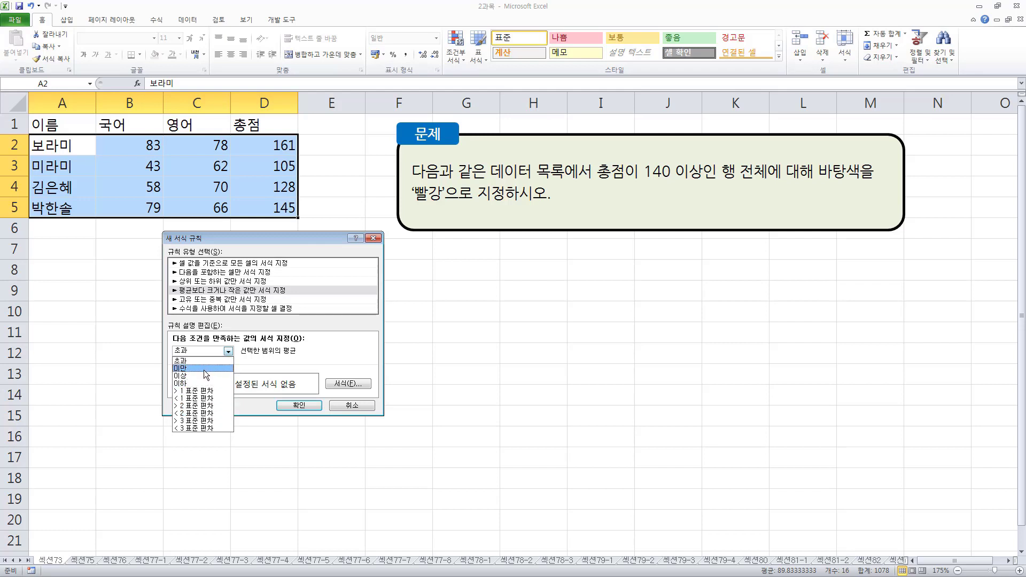
click(207, 306)
click(206, 303)
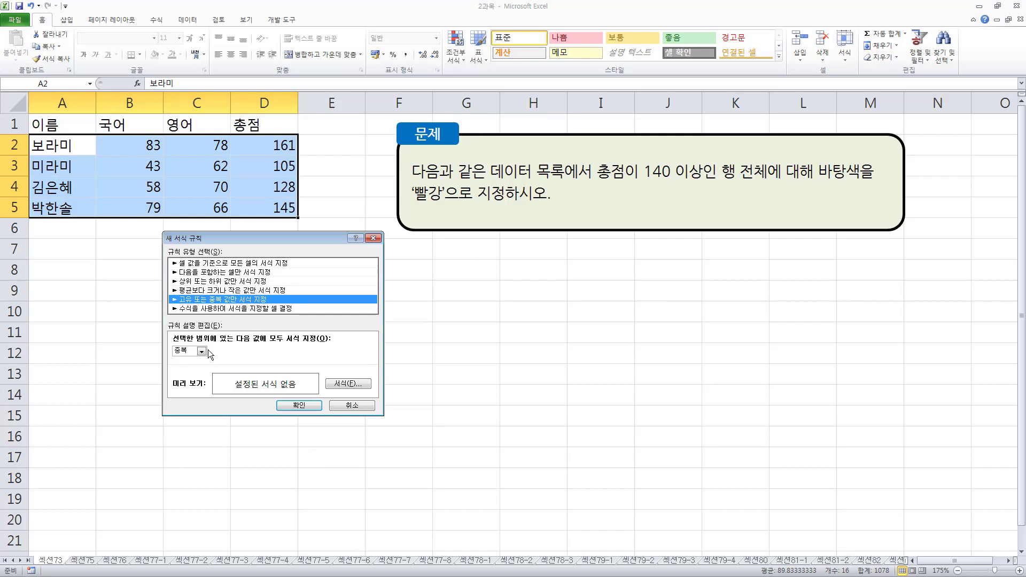
click(190, 351)
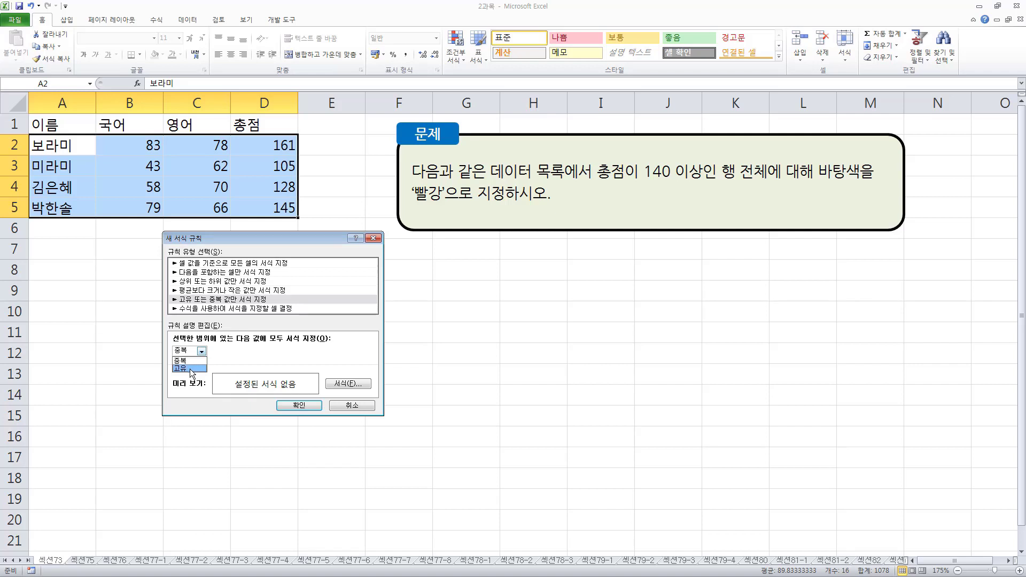
Step: Choose the rule type that uses a formula to determine which cells to format
click(216, 308)
click(223, 309)
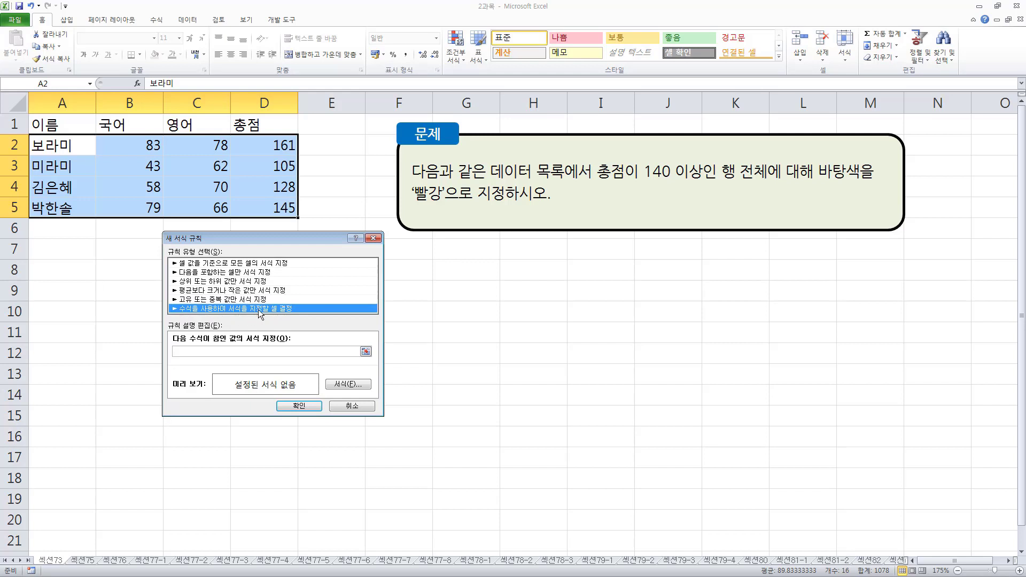
click(232, 351)
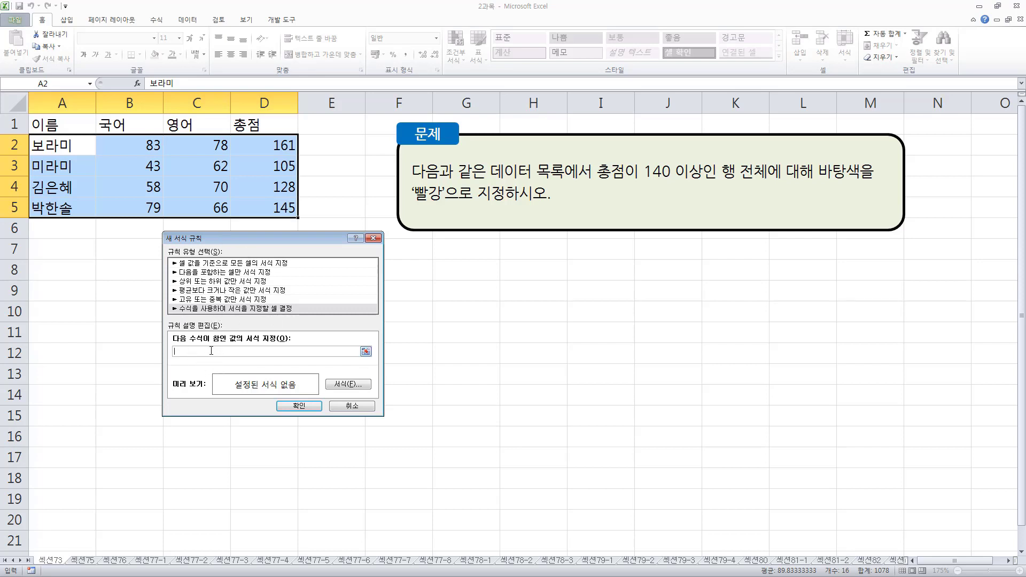
Step: Examine the number, font, border and fill settings available for the rule's format without setting any
click(344, 383)
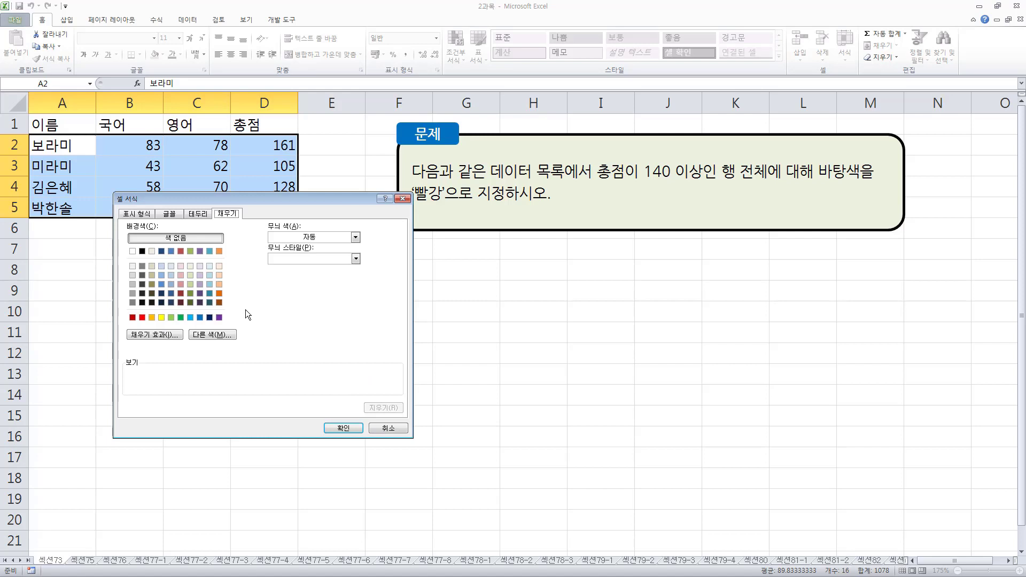
click(138, 213)
drag(164, 198, 216, 237)
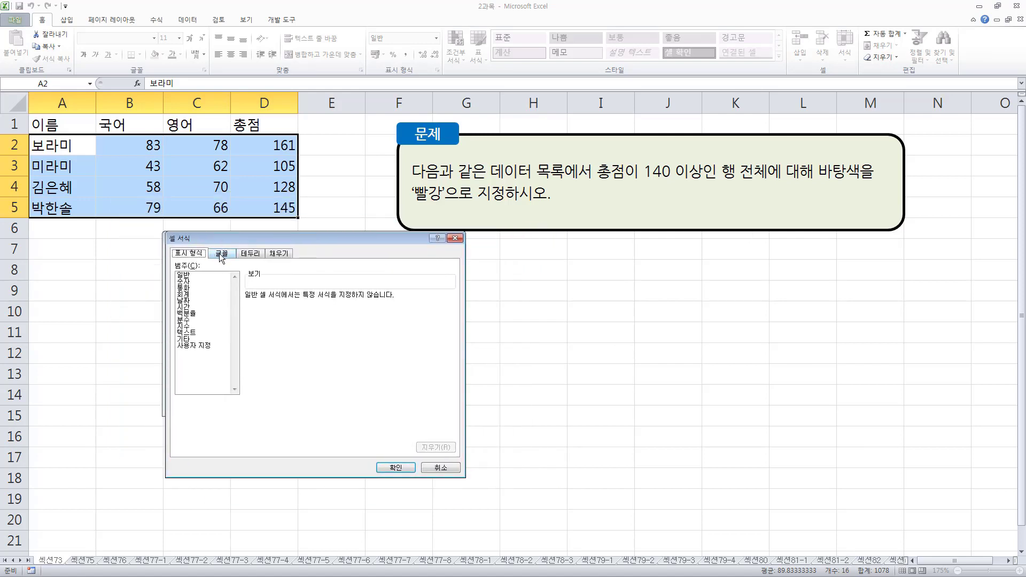
click(221, 255)
click(250, 255)
click(277, 255)
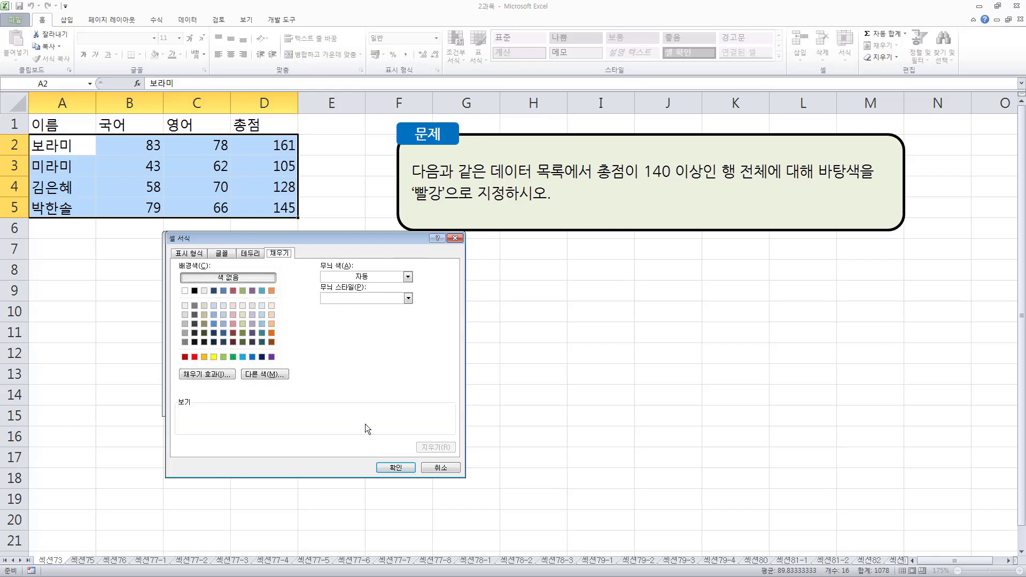
click(438, 468)
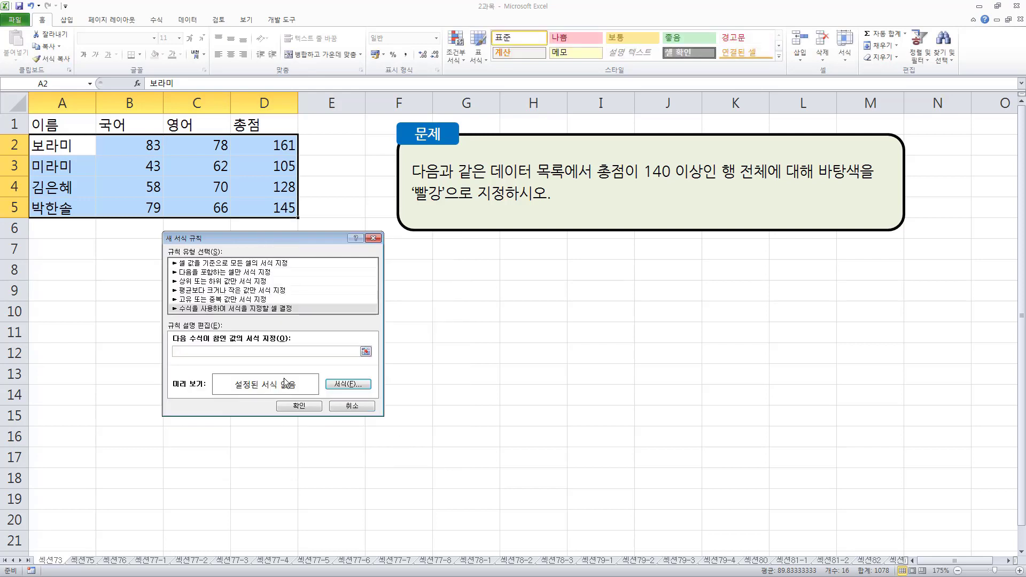
click(222, 352)
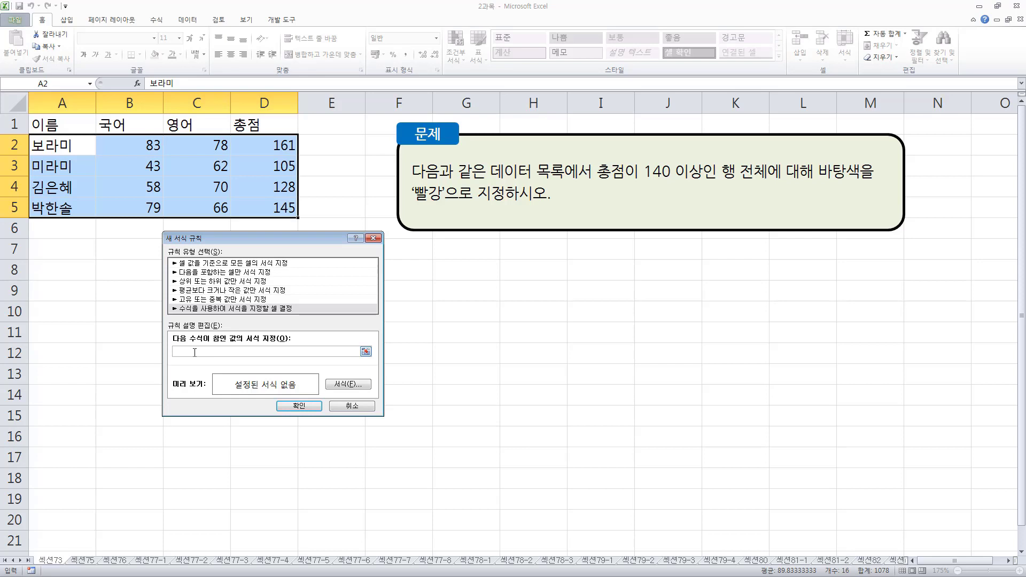
text(ㅋ)
click(274, 144)
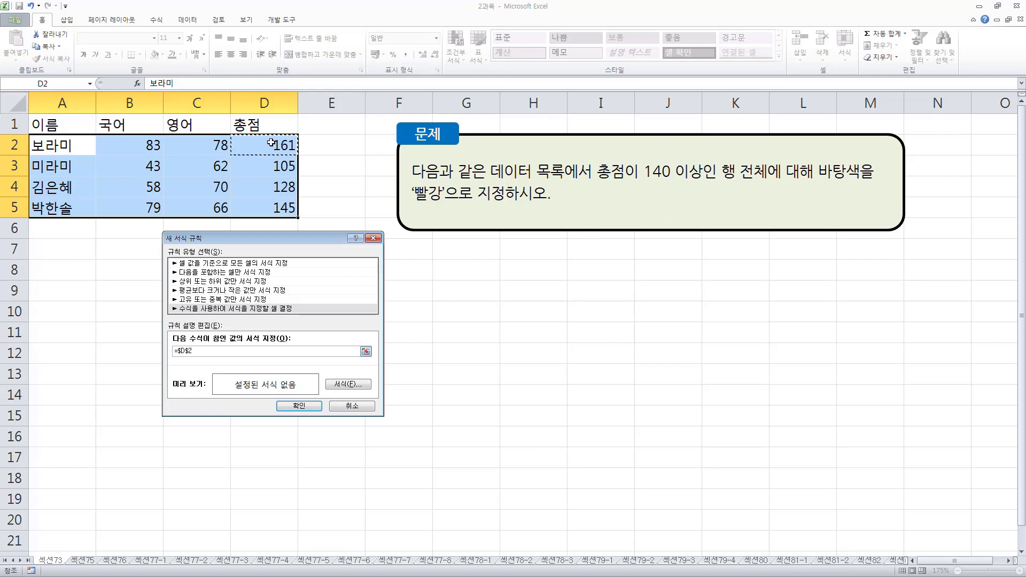
drag(271, 142, 270, 210)
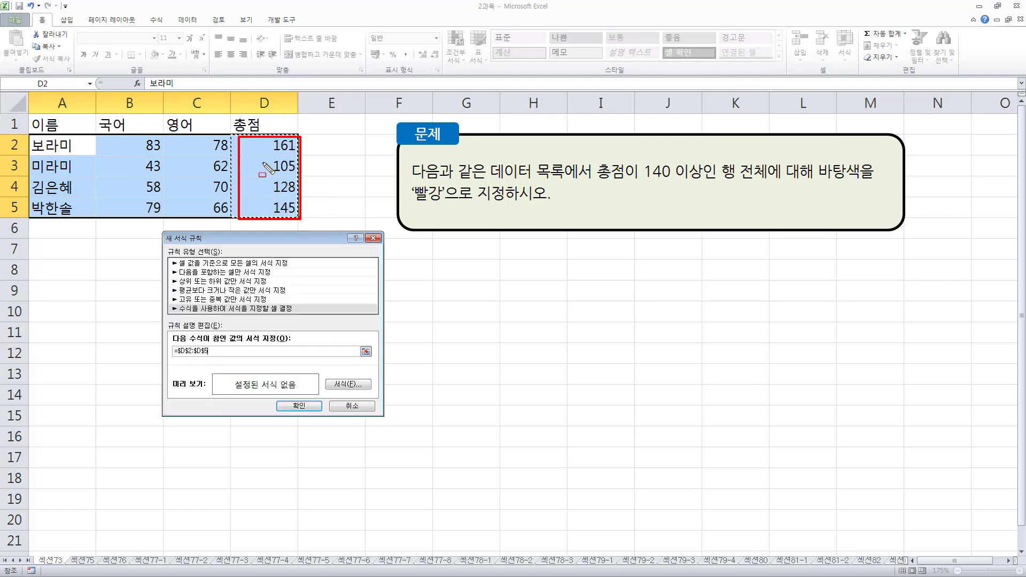
drag(246, 139, 294, 152)
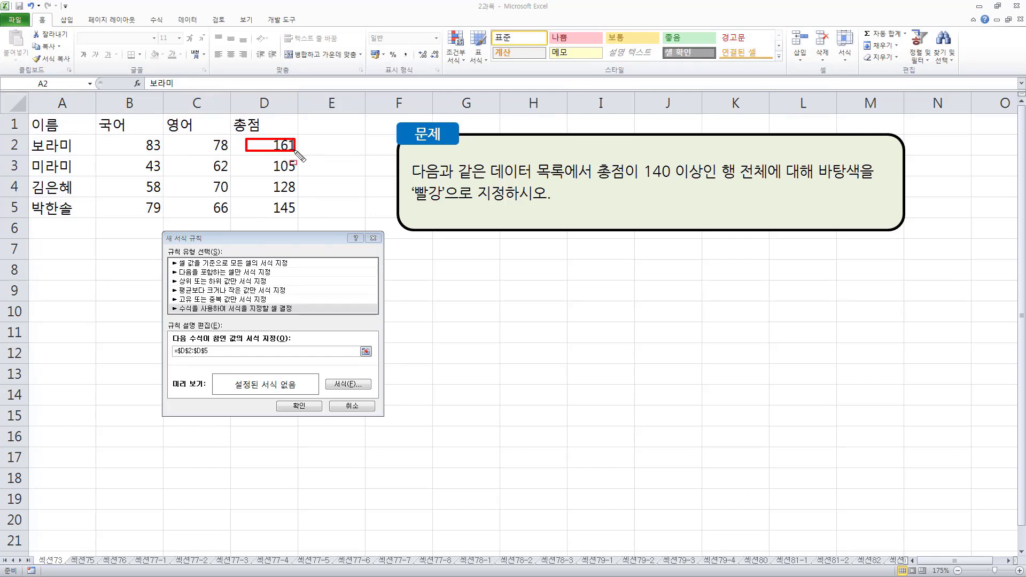
key(Escape)
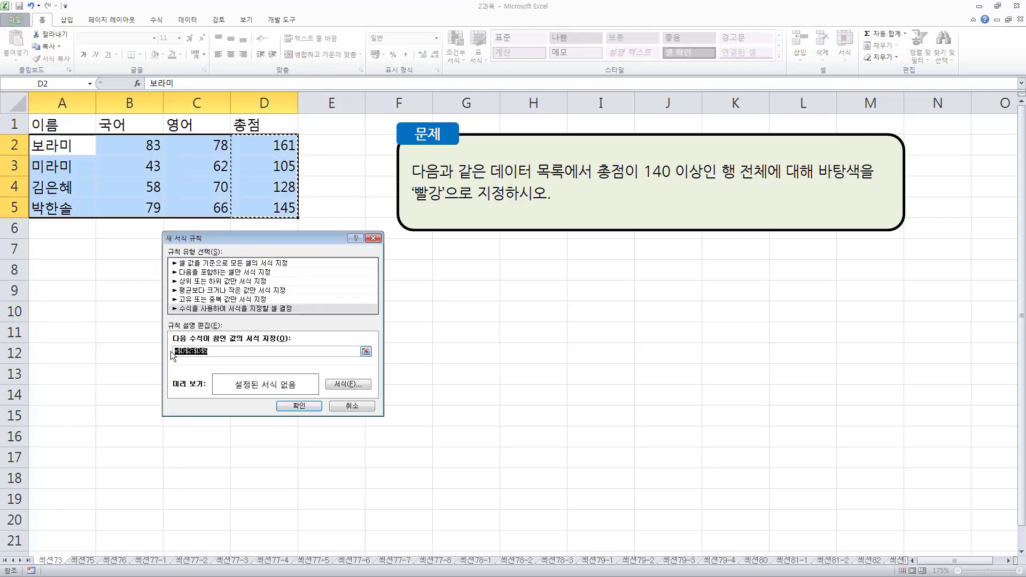
Step: Enter =$D$2 as the rule formula, replacing the existing range reference with the first 총점 cell only
text(ㅋ)
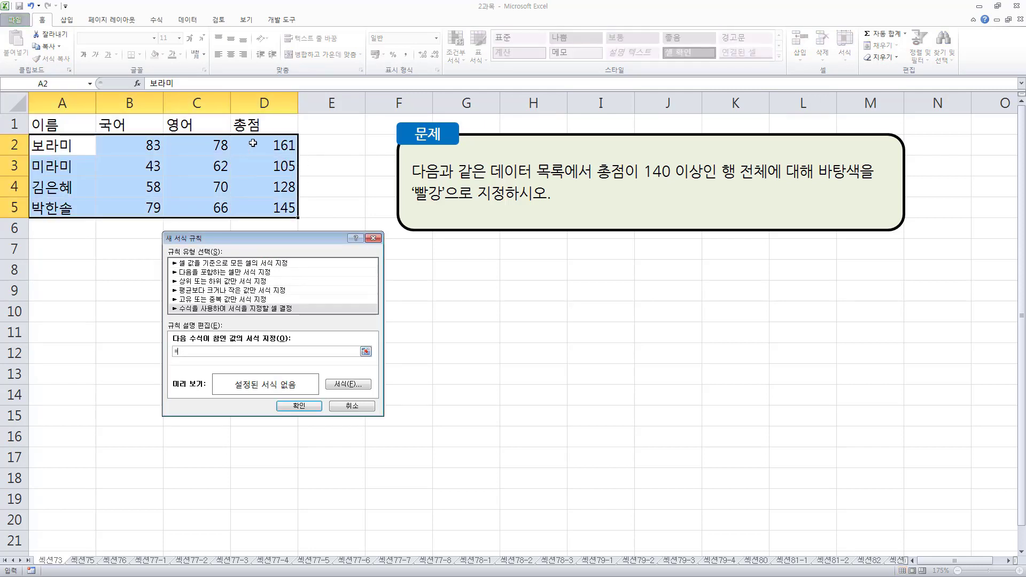
click(271, 143)
key(ctrl+2)
drag(169, 345, 204, 360)
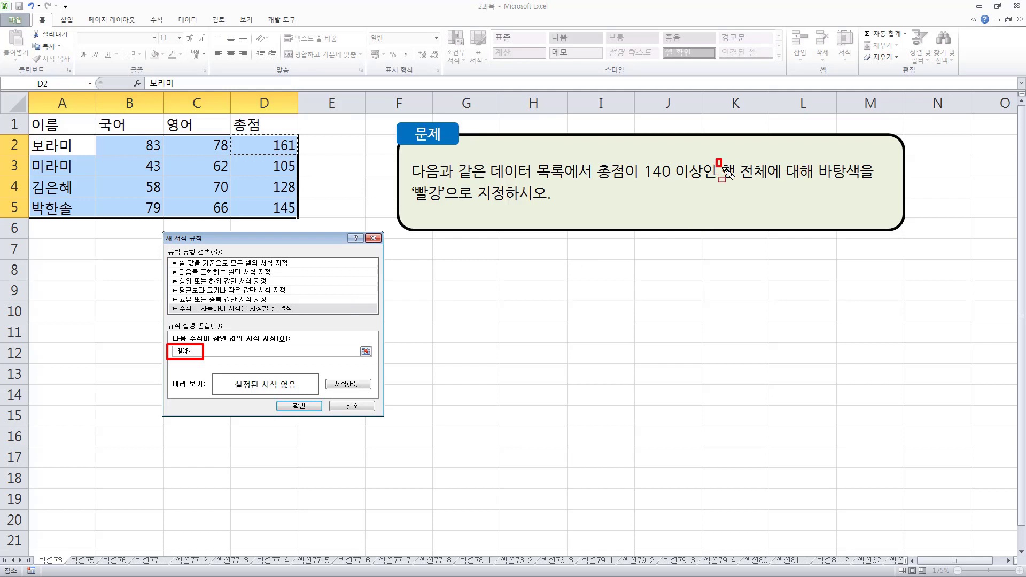
drag(722, 166, 770, 184)
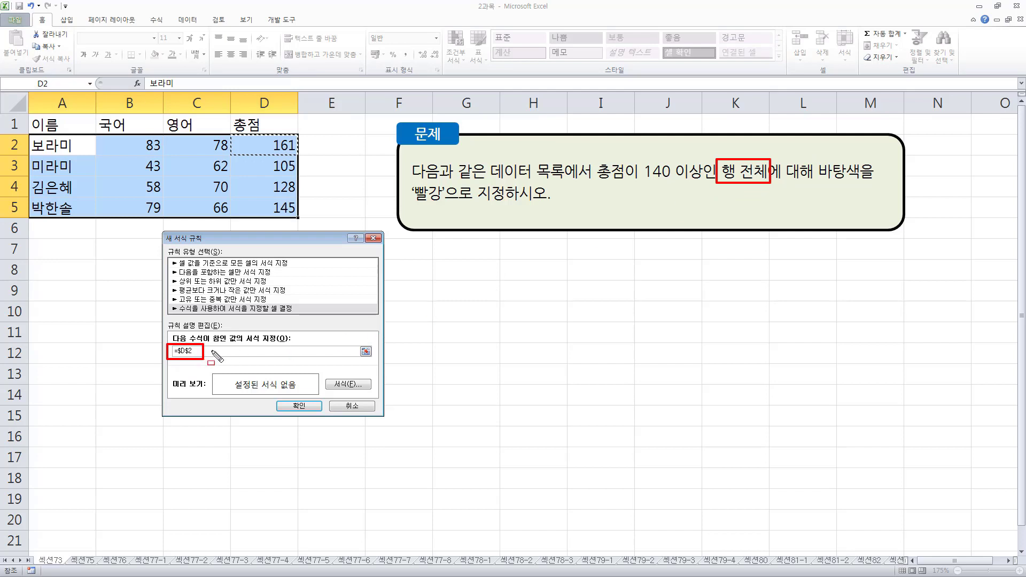
Step: Make the reference absolute in the column only and complete the rule formula as =$D2>=140
click(187, 352)
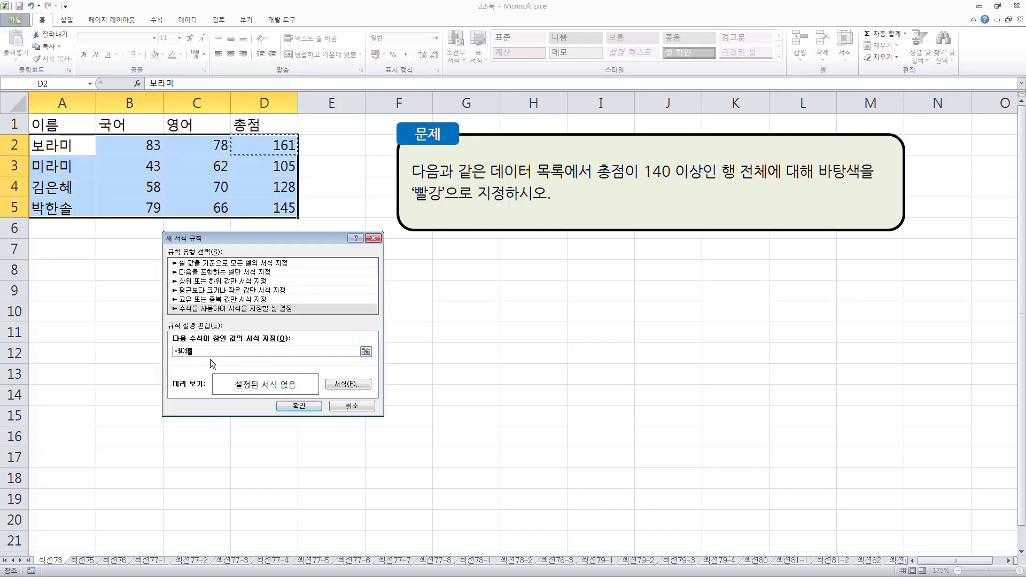
click(185, 351)
key(Delete)
key(F4)
key(F4)
key(F4)
key(F4)
key(F4)
key(F4)
key(F4)
key(F4)
key(F4)
key(F4)
click(218, 353)
drag(246, 137, 302, 154)
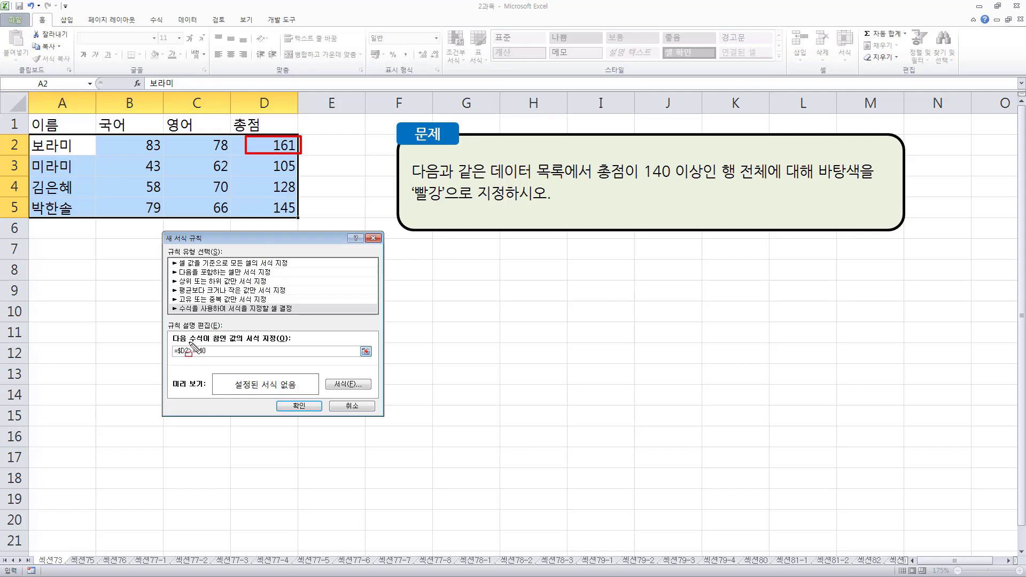
mouse_move(188, 343)
mouse_down()
mouse_move(206, 357)
mouse_move(188, 357)
mouse_up()
mouse_move(246, 154)
mouse_down()
mouse_move(302, 174)
mouse_move(302, 193)
mouse_move(256, 201)
mouse_move(313, 216)
mouse_up()
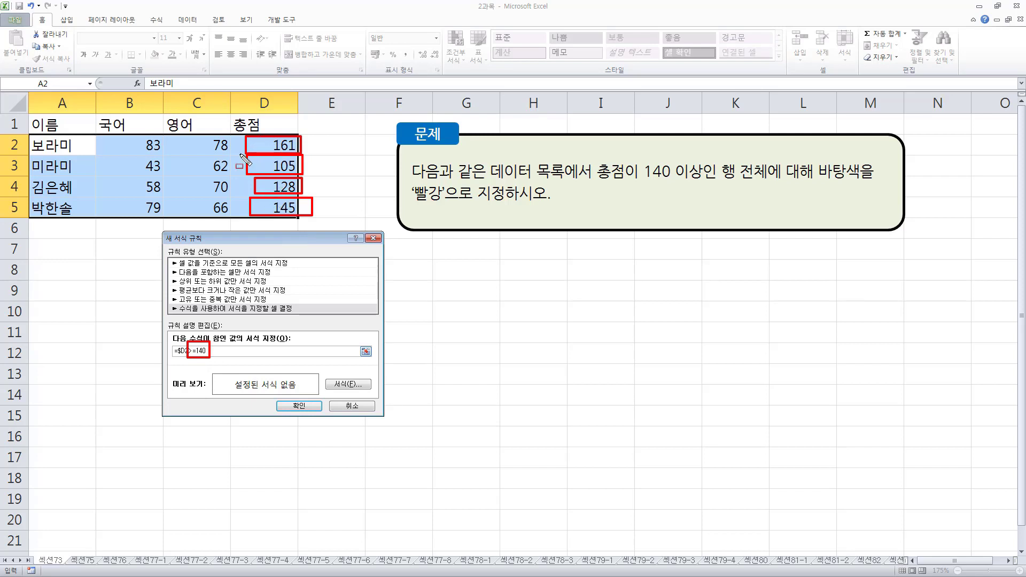
drag(241, 154, 315, 219)
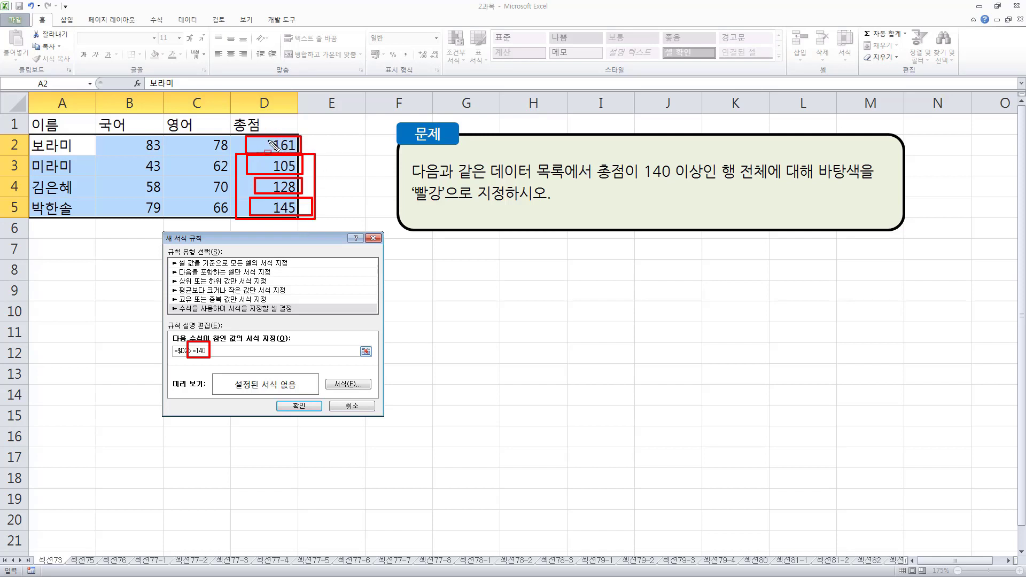
key(Escape)
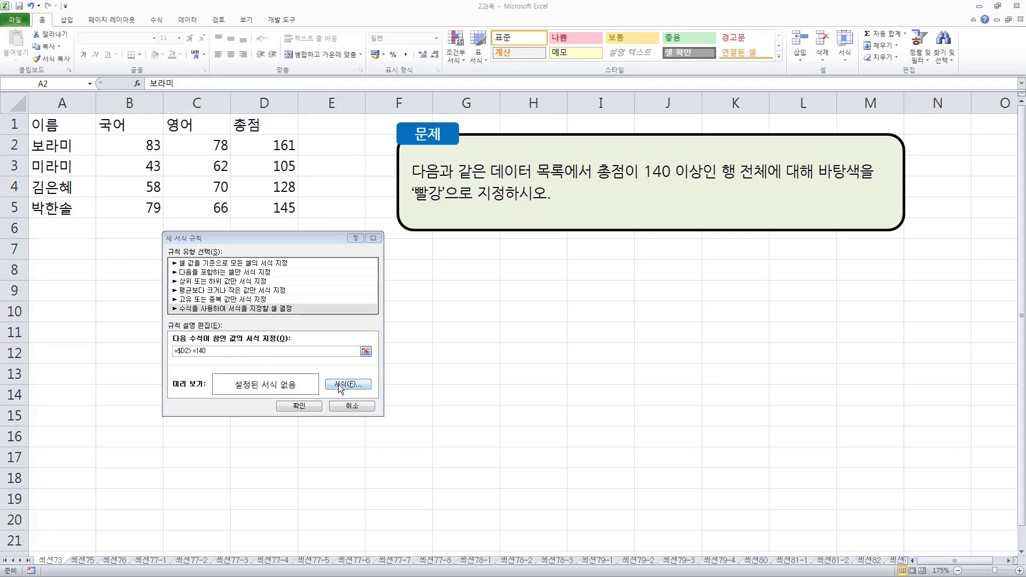
key(ctrl+2)
drag(322, 378, 376, 390)
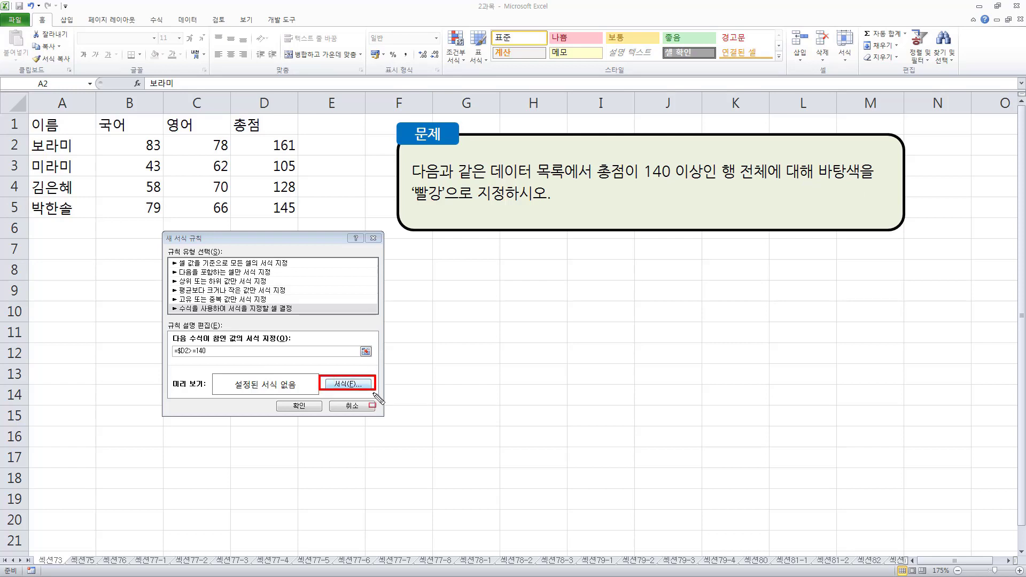
key(Escape)
Step: Set the rule's format to a standard red background fill
click(348, 384)
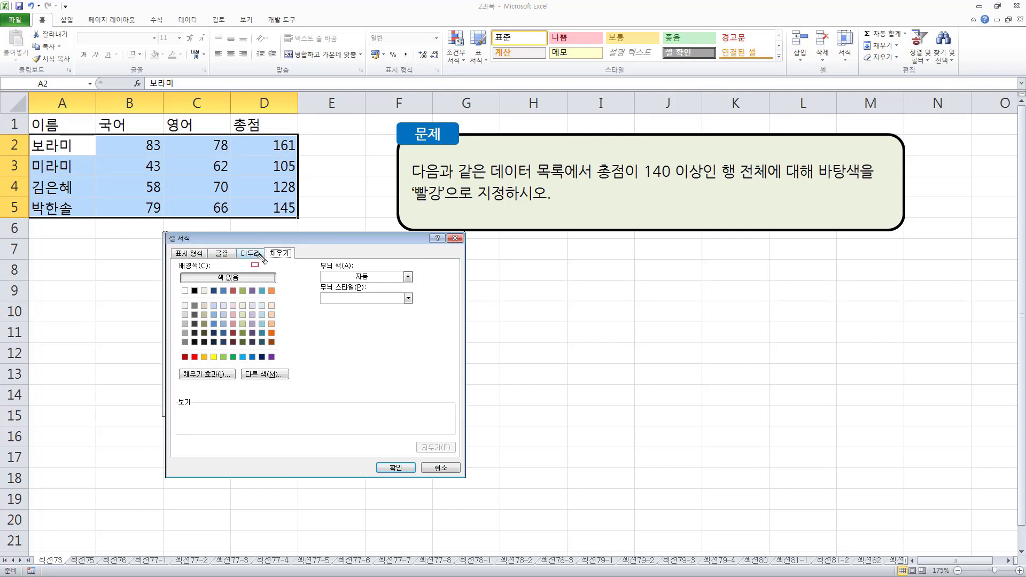
drag(267, 247, 294, 260)
drag(189, 351, 201, 363)
key(Escape)
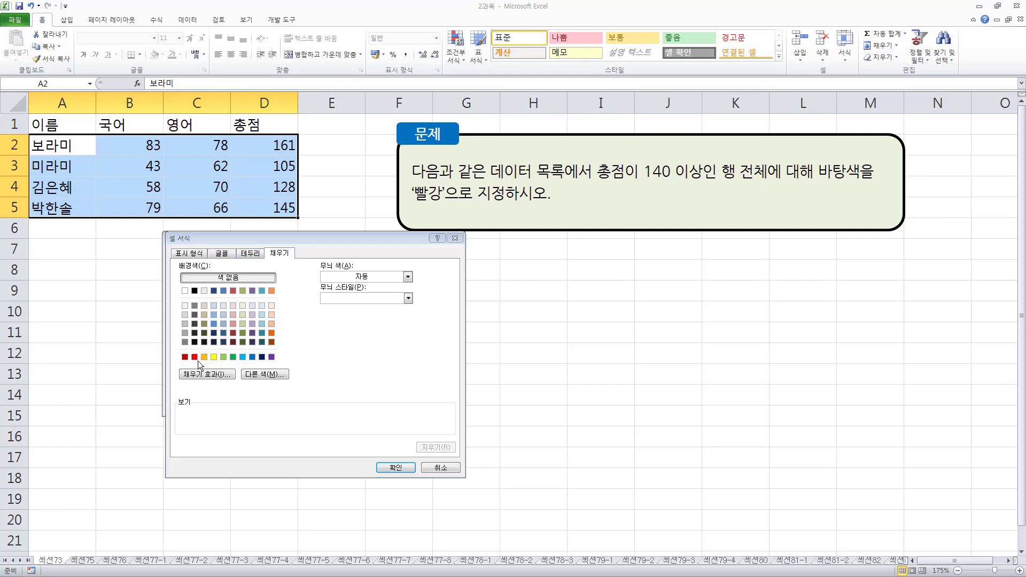
click(195, 357)
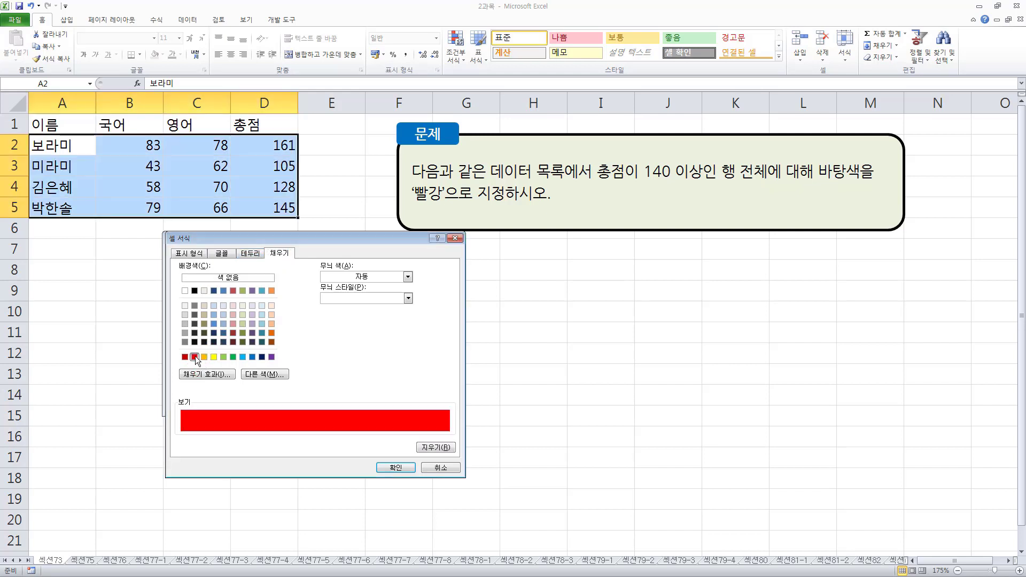
click(400, 467)
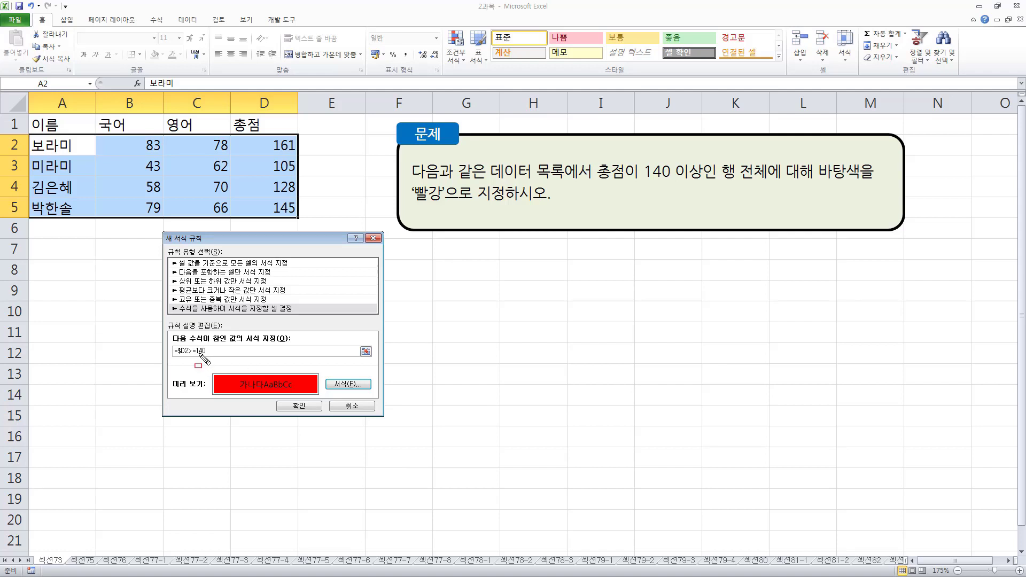
Step: Confirm the new formatting rule to apply it to the selected score rows
drag(167, 345, 213, 357)
mouse_move(203, 368)
mouse_down()
mouse_move(262, 369)
mouse_move(323, 398)
mouse_move(219, 393)
mouse_up()
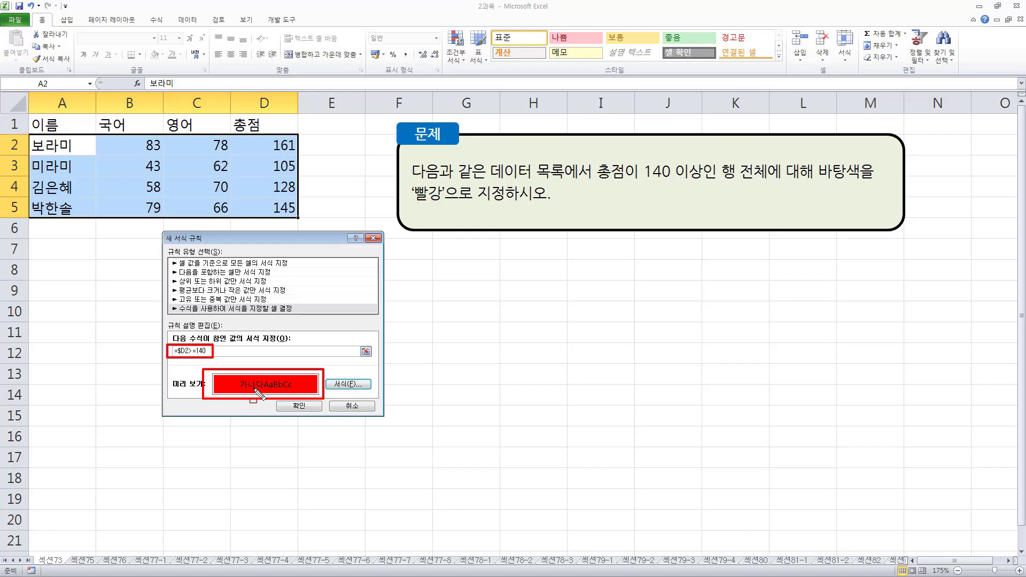
key(Escape)
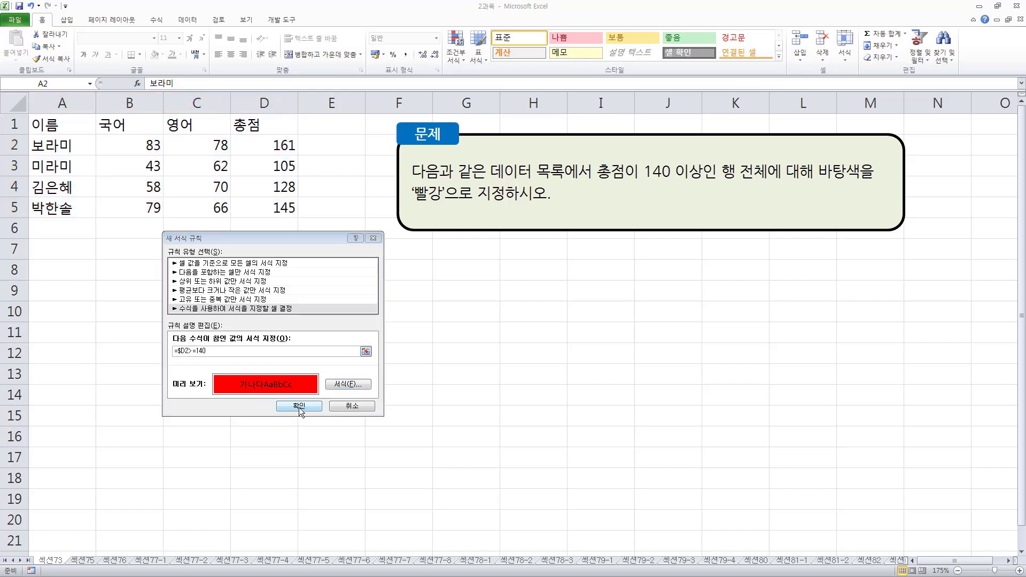
click(299, 406)
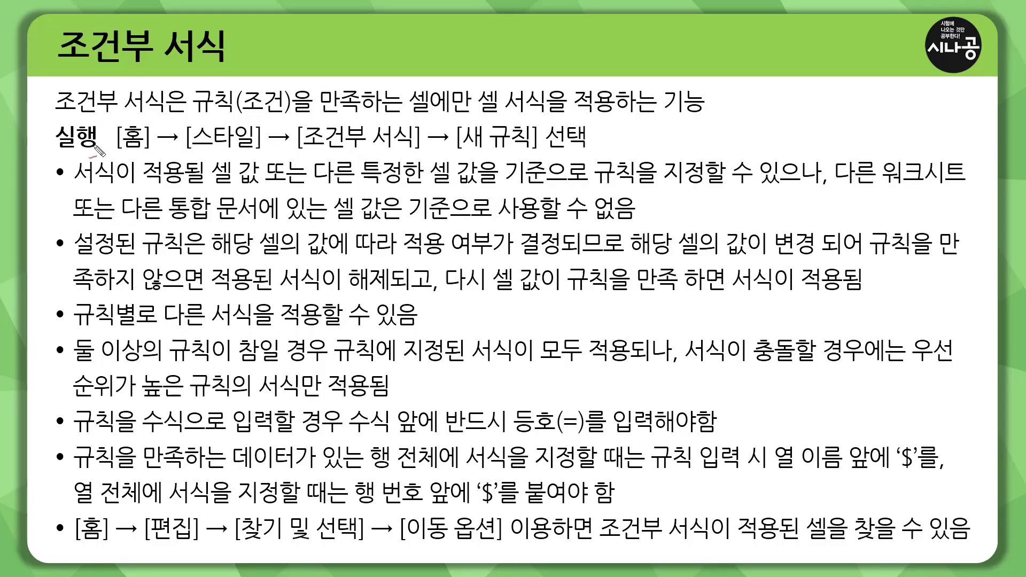
drag(122, 113, 151, 108)
mouse_move(217, 112)
mouse_down()
mouse_move(228, 122)
mouse_move(244, 108)
mouse_up()
mouse_move(342, 113)
mouse_down()
mouse_move(363, 121)
mouse_move(388, 107)
mouse_up()
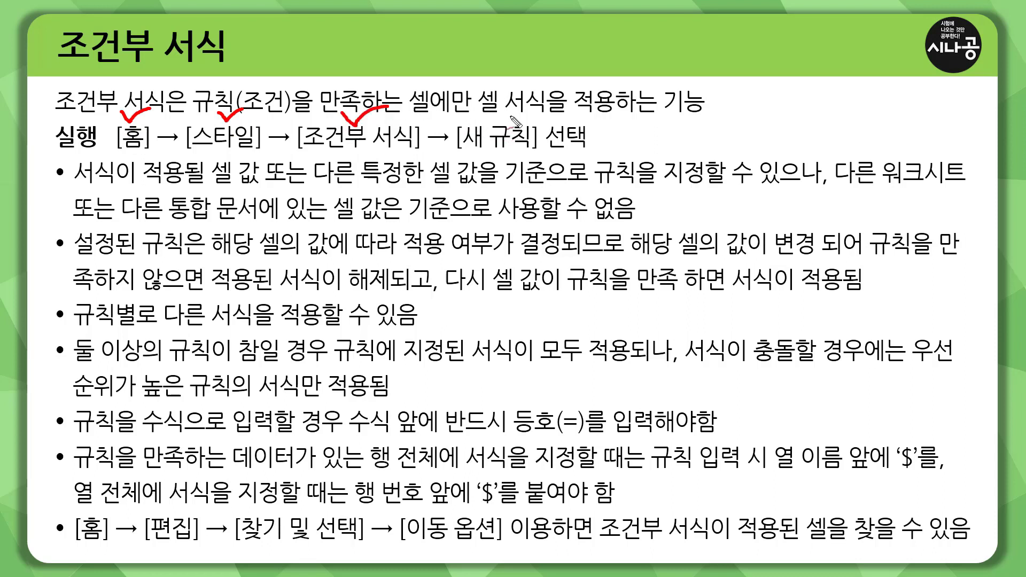
mouse_move(512, 118)
mouse_down()
mouse_move(442, 143)
mouse_move(540, 160)
mouse_move(528, 115)
mouse_move(486, 119)
mouse_up()
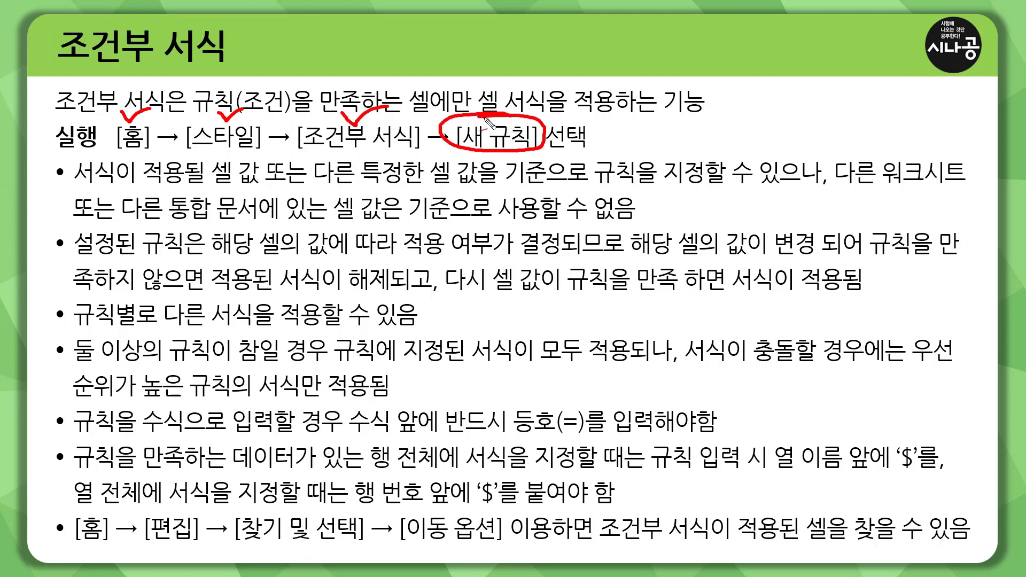